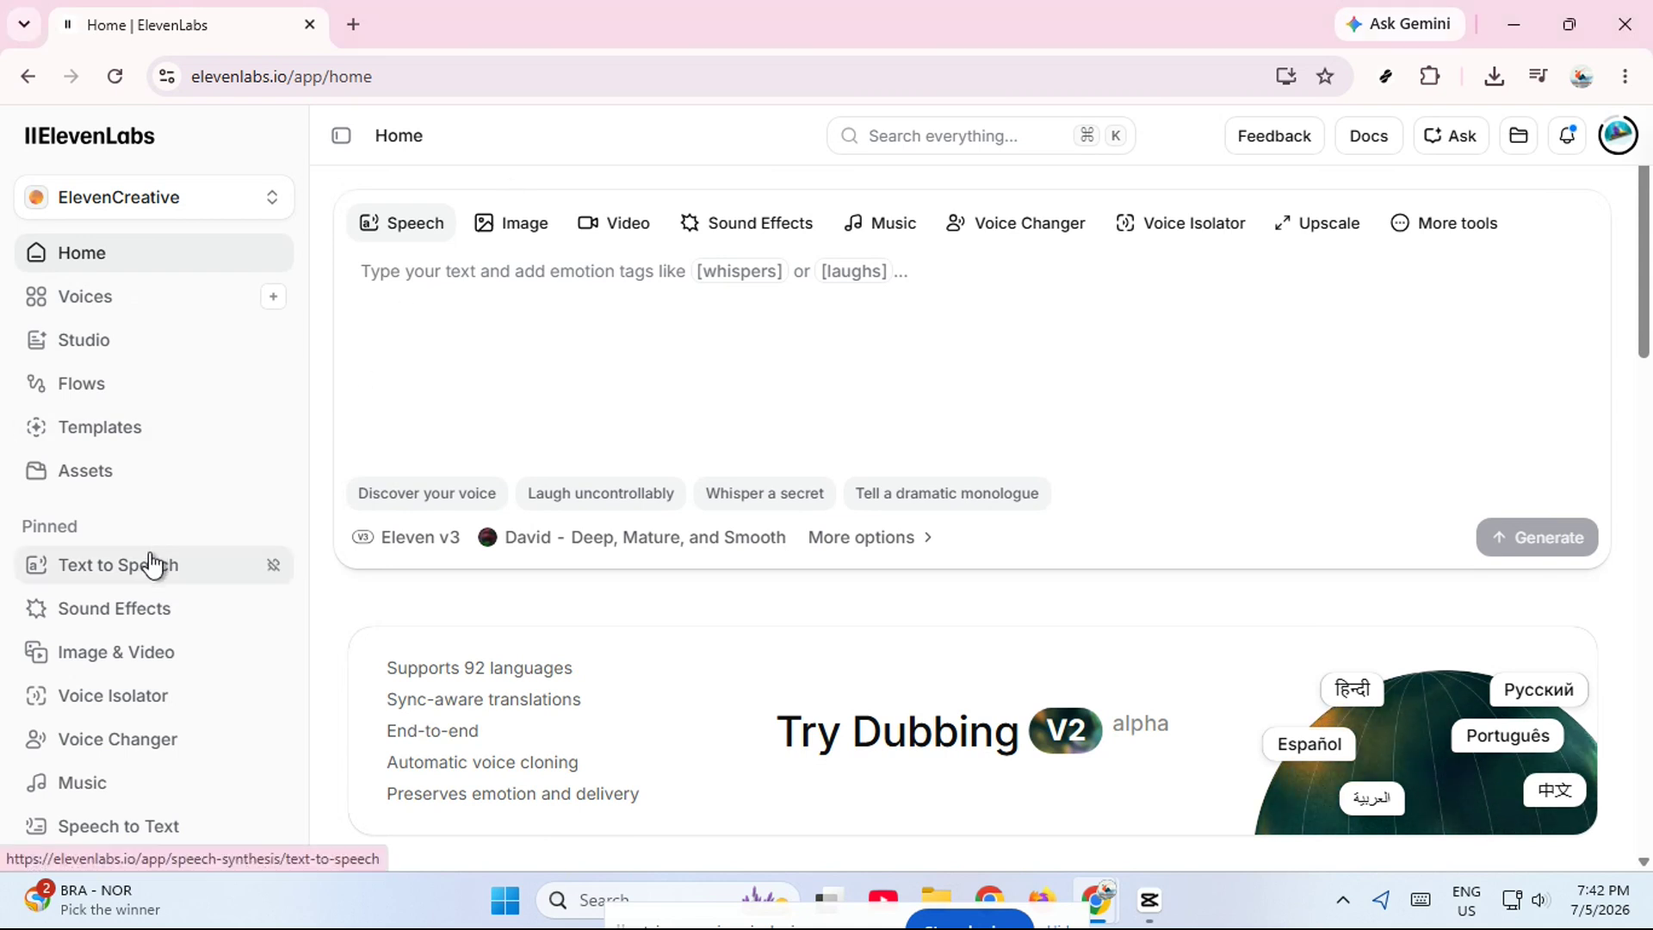
Open Text to Speech and replace the existing script with "Paste your entire youtube script here".
click(121, 570)
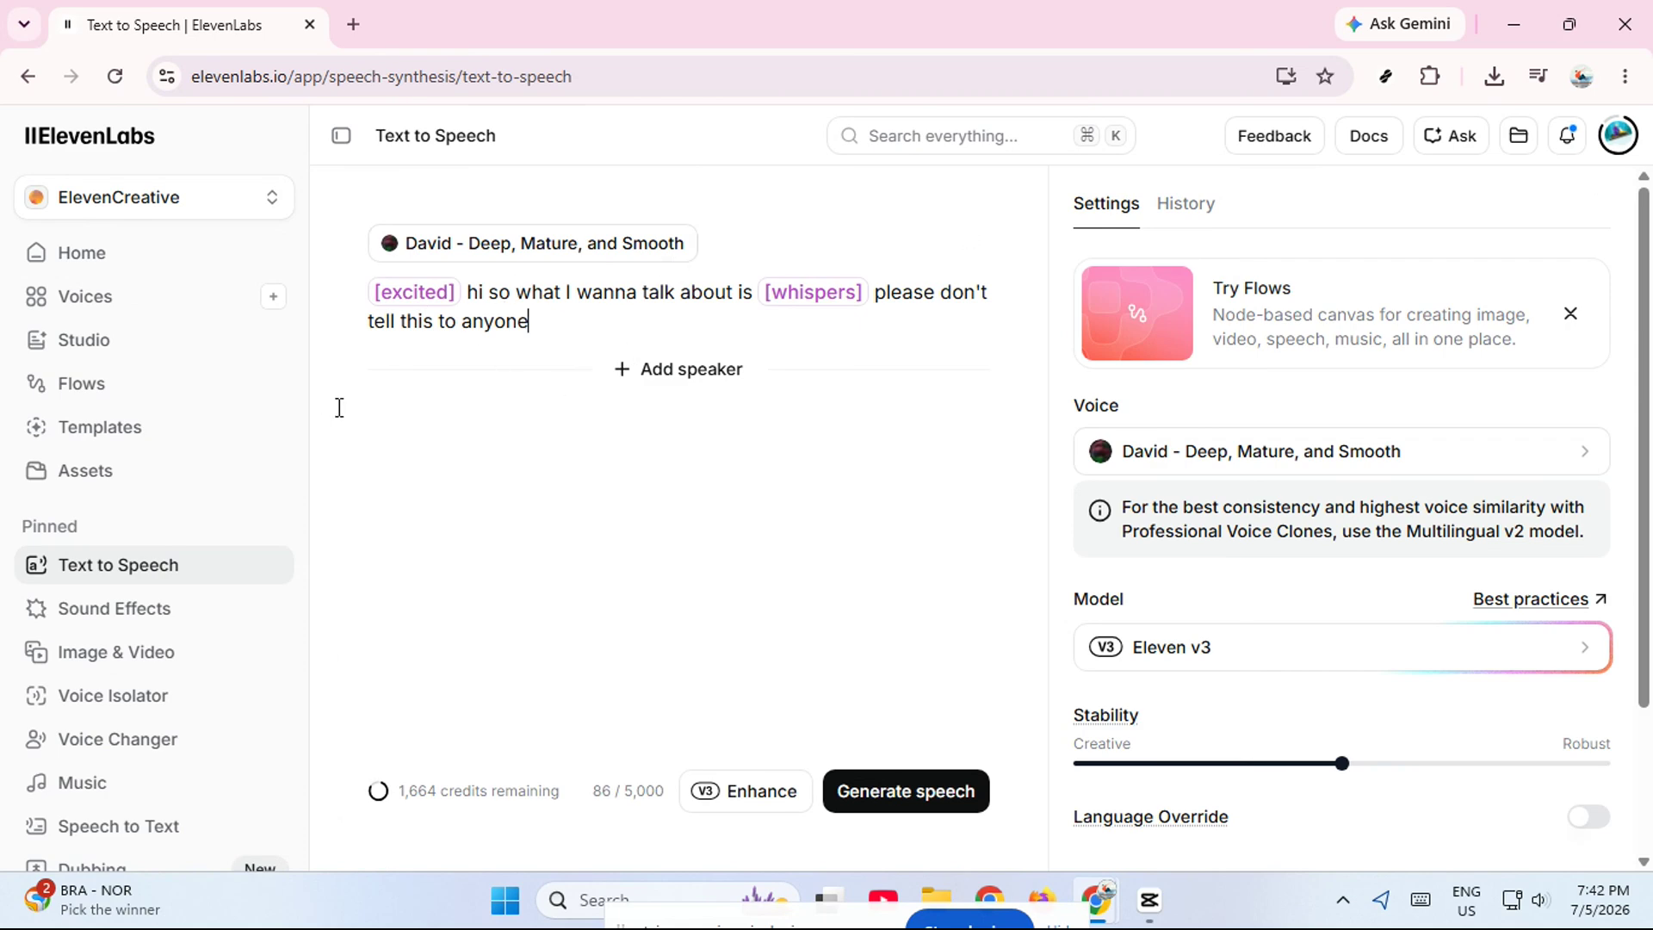
click(489, 404)
key(ctrl+a)
key(BackSpace)
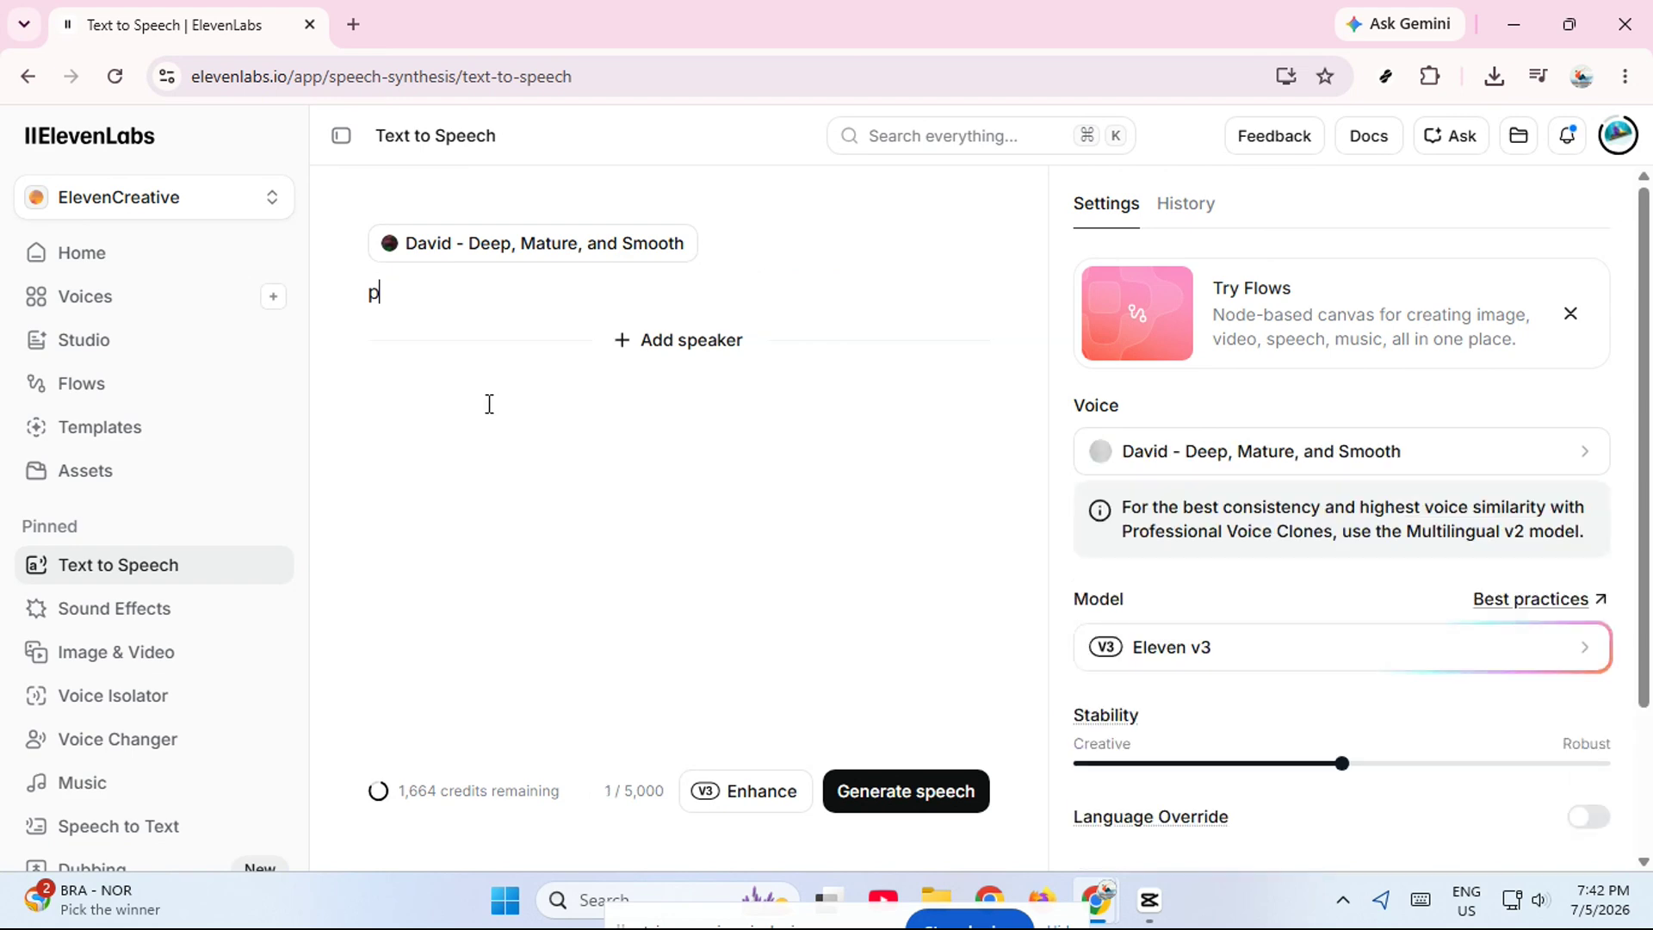
text(Paste your)
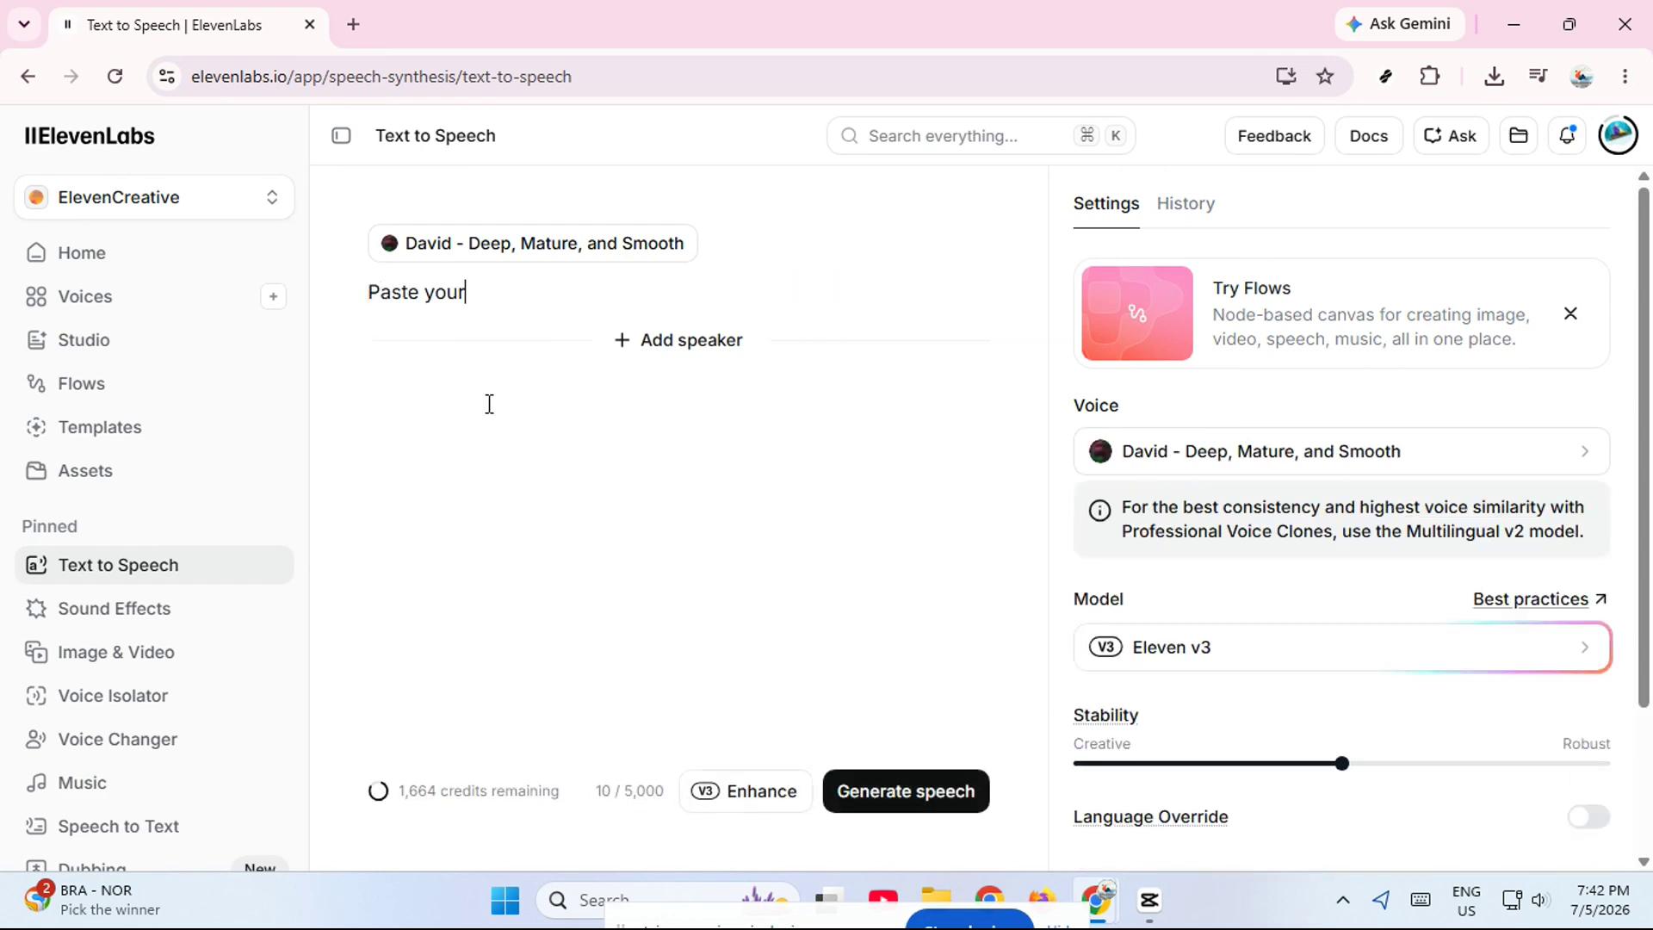
text( entire youtube)
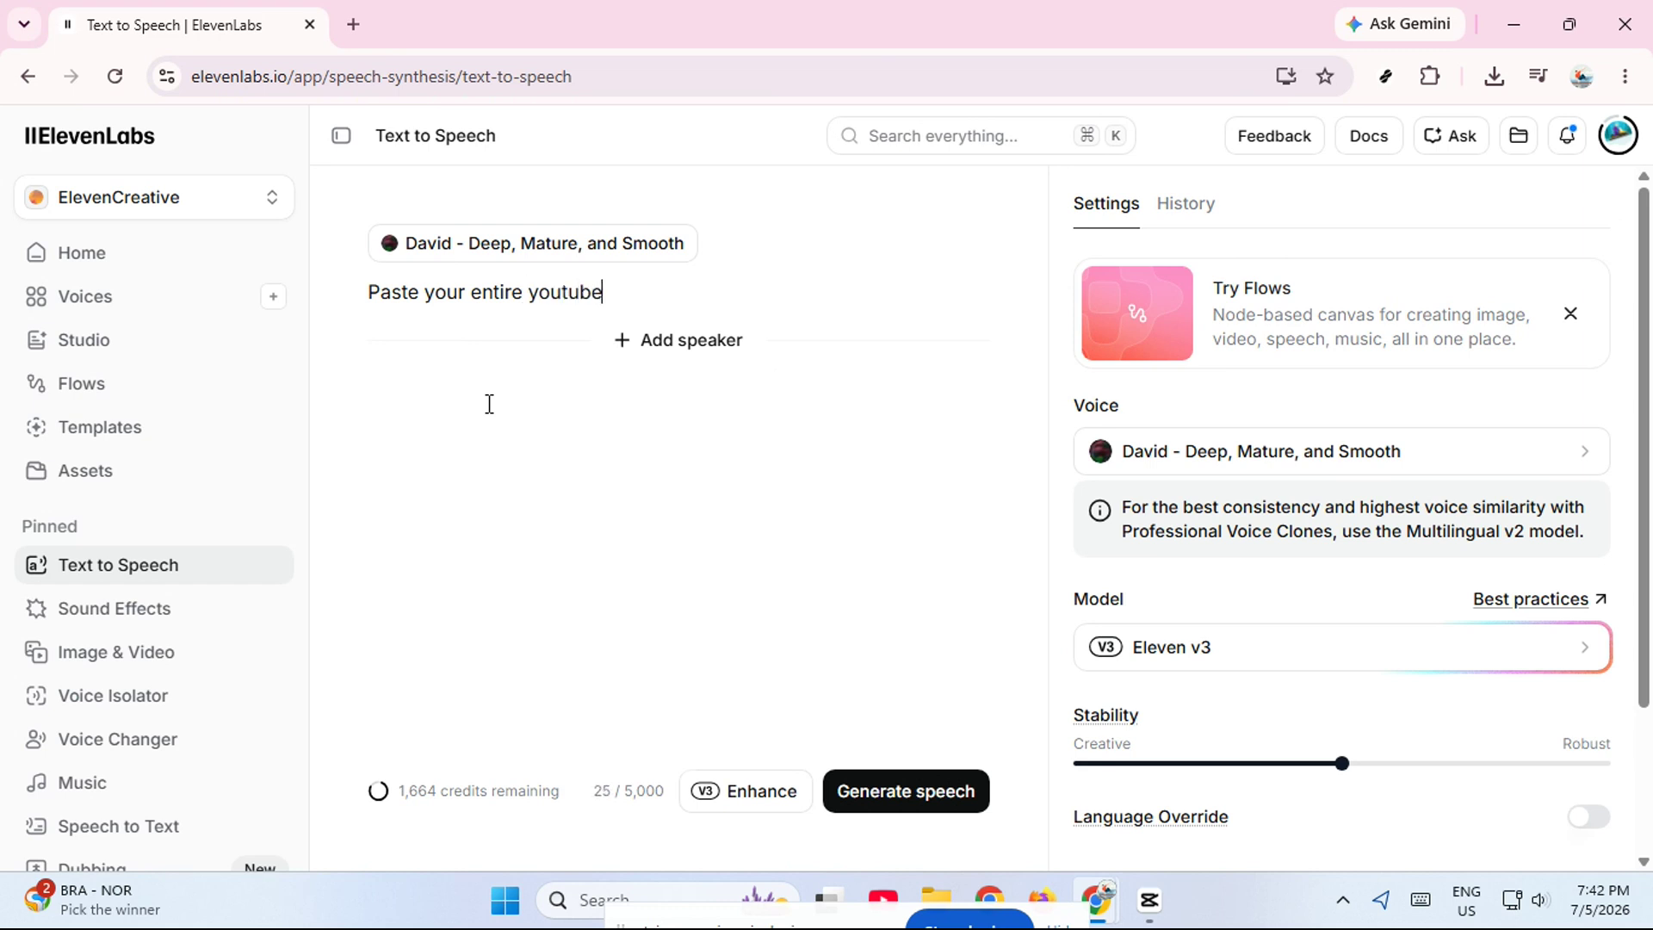
text( script here)
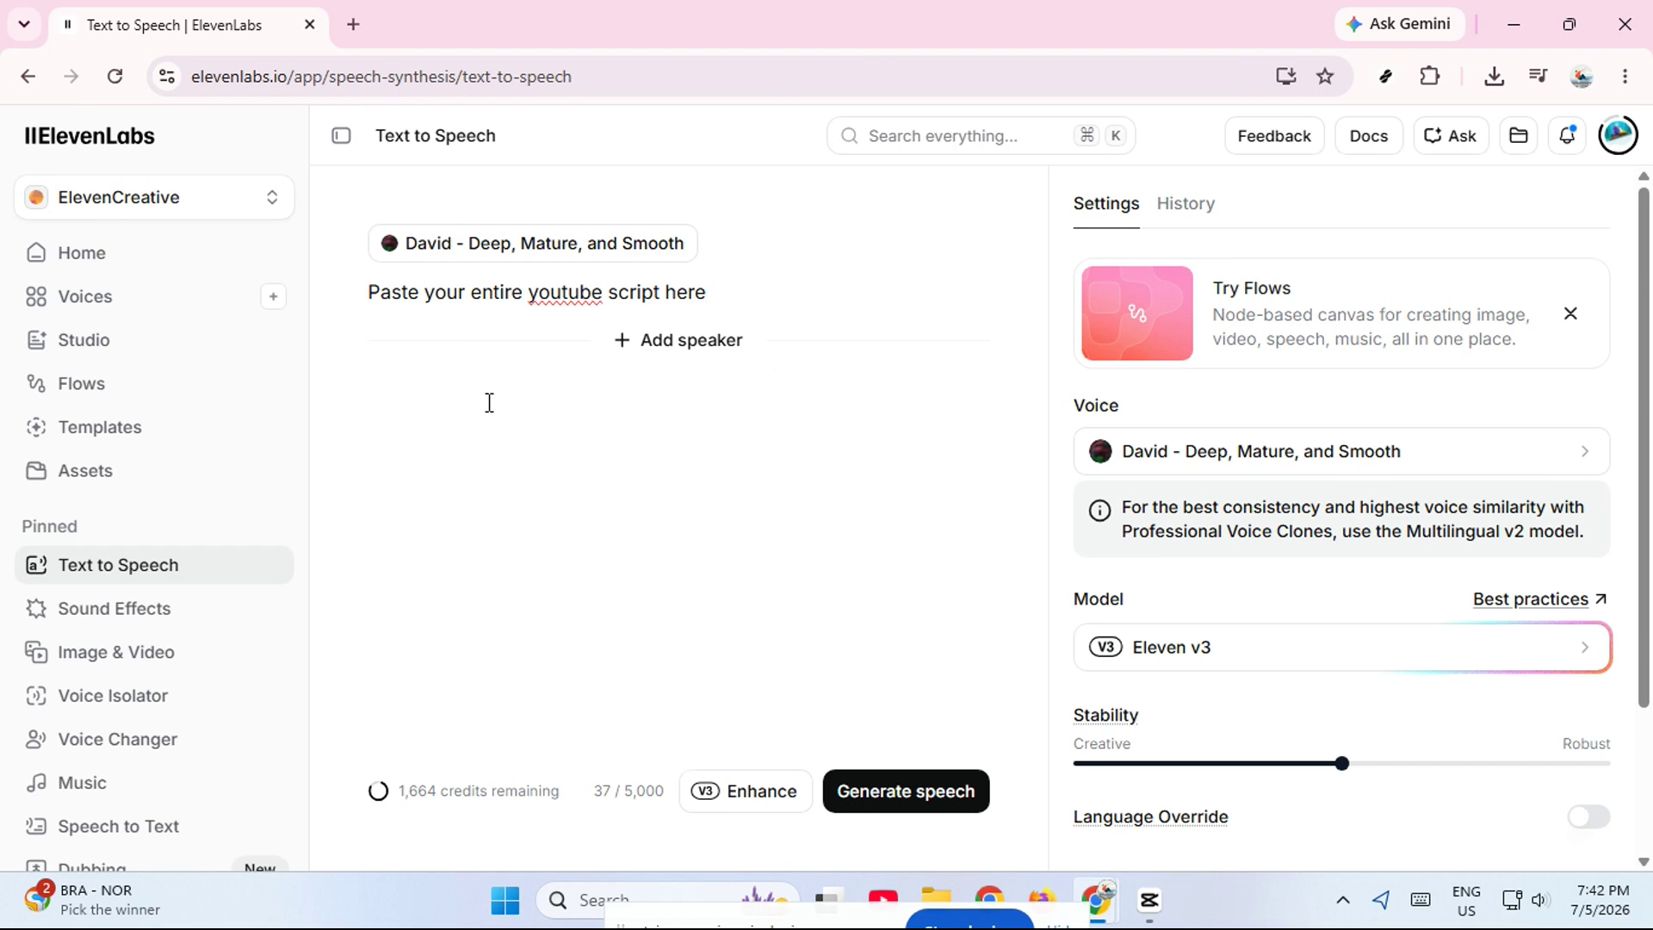
Clear the "james" voice search and choose the voice "Ellen - Serious, Direct and Confident".
click(1128, 451)
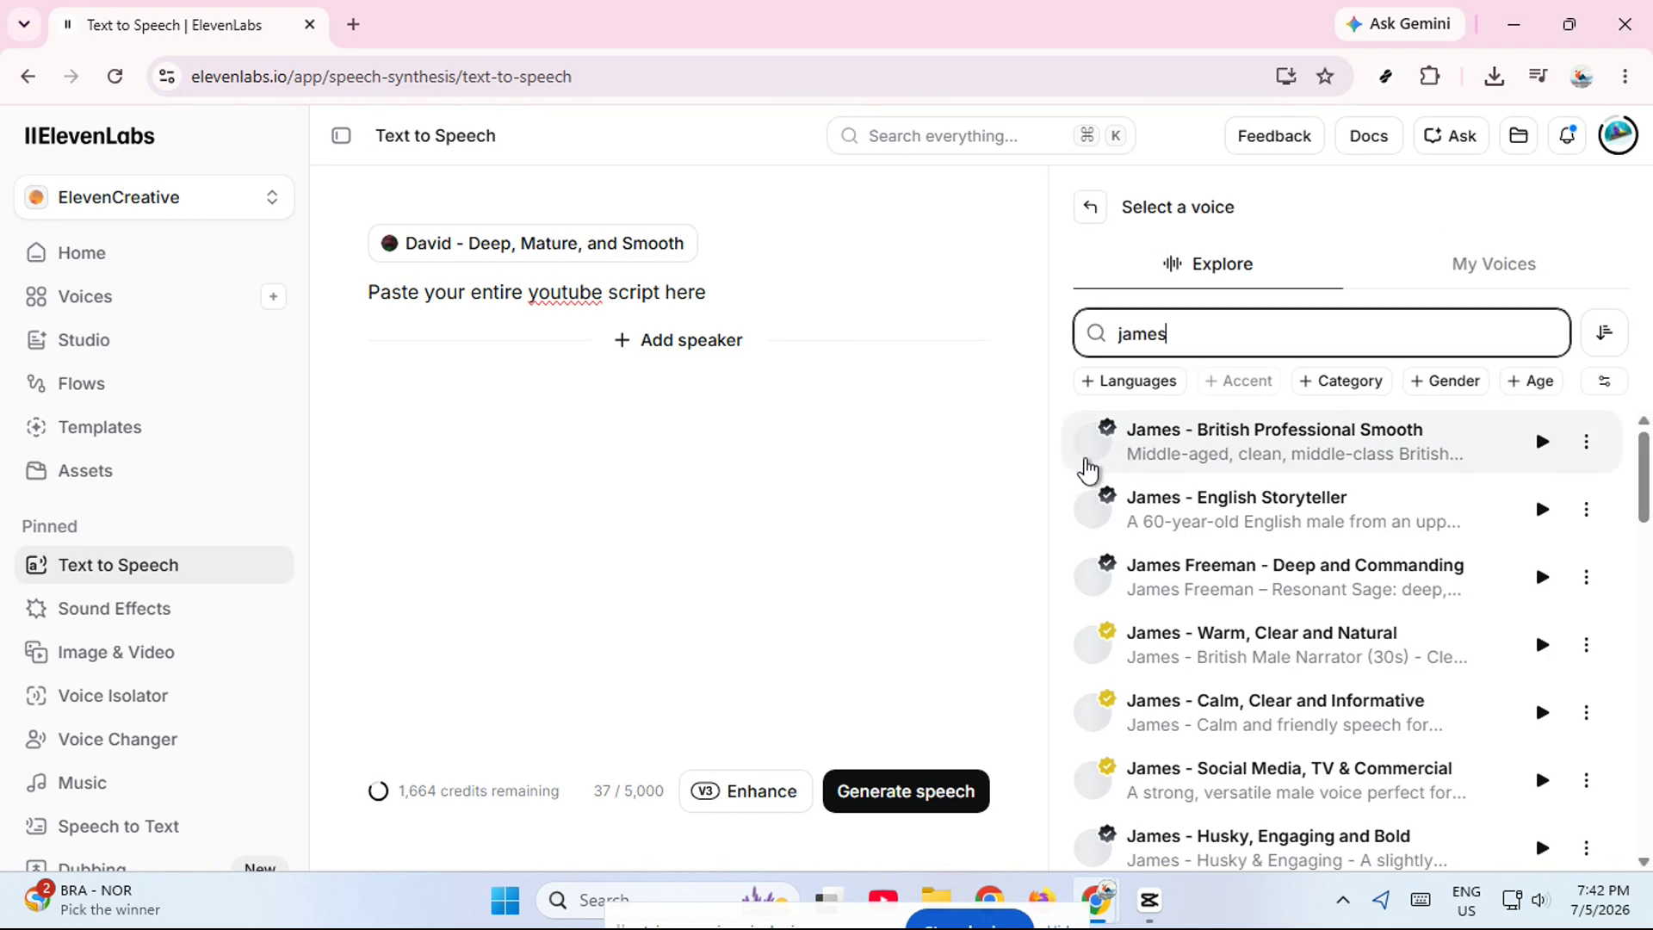
key(BackSpace)
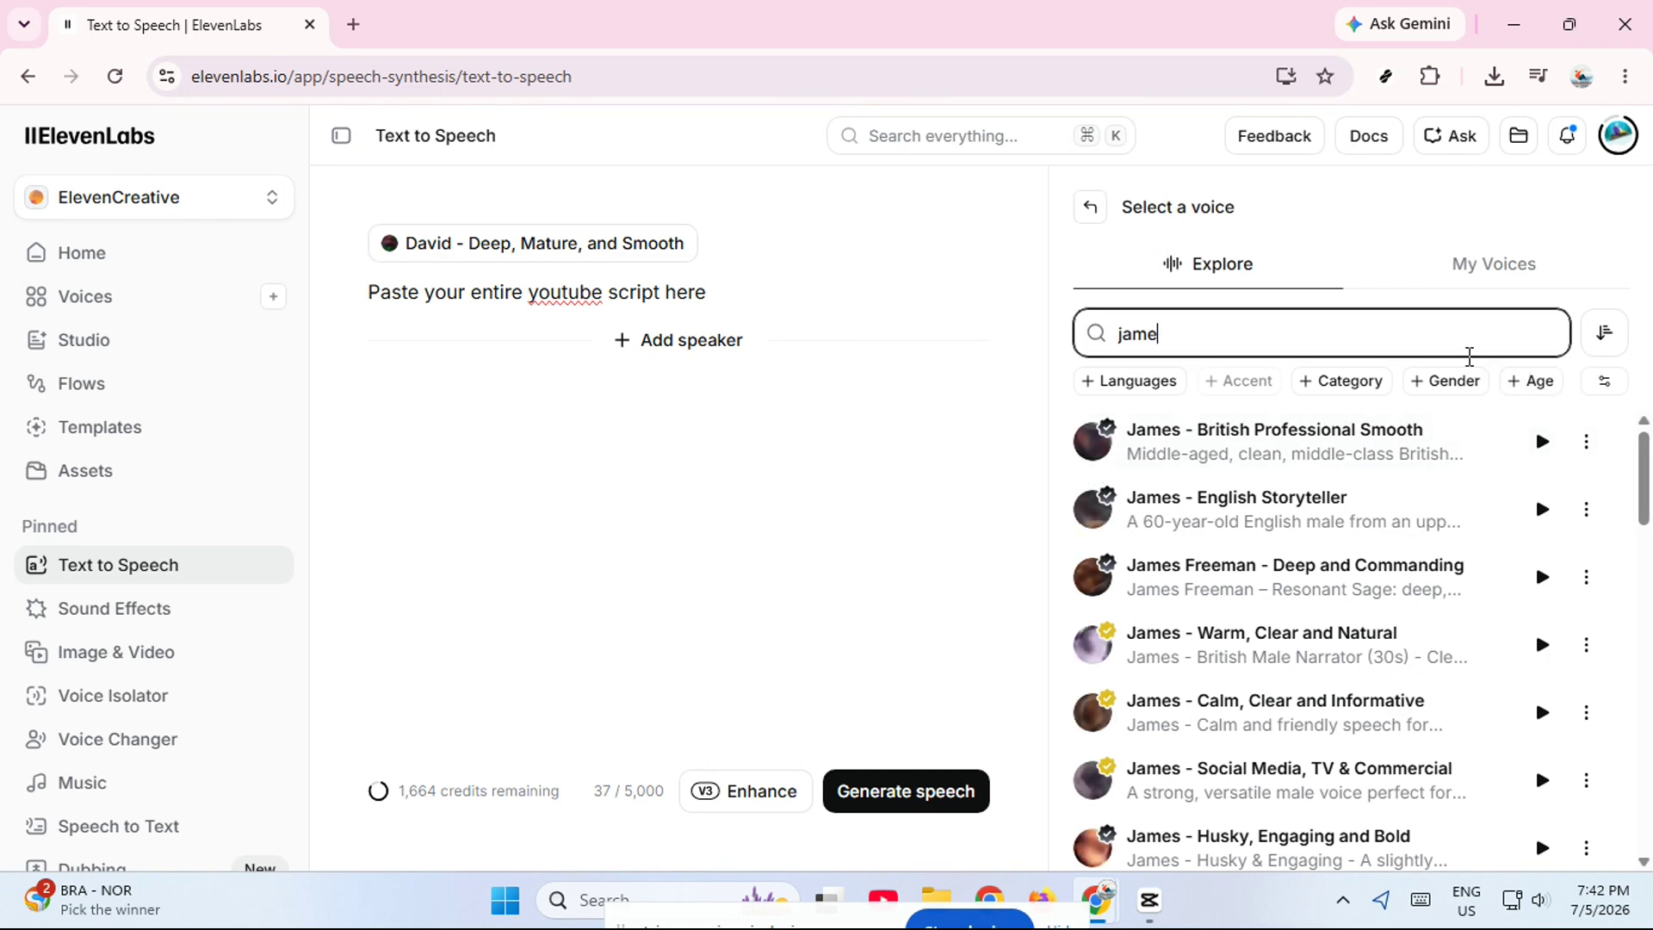
key(BackSpace)
key(BackSpace)
key(BackSpace)
key(BackSpace)
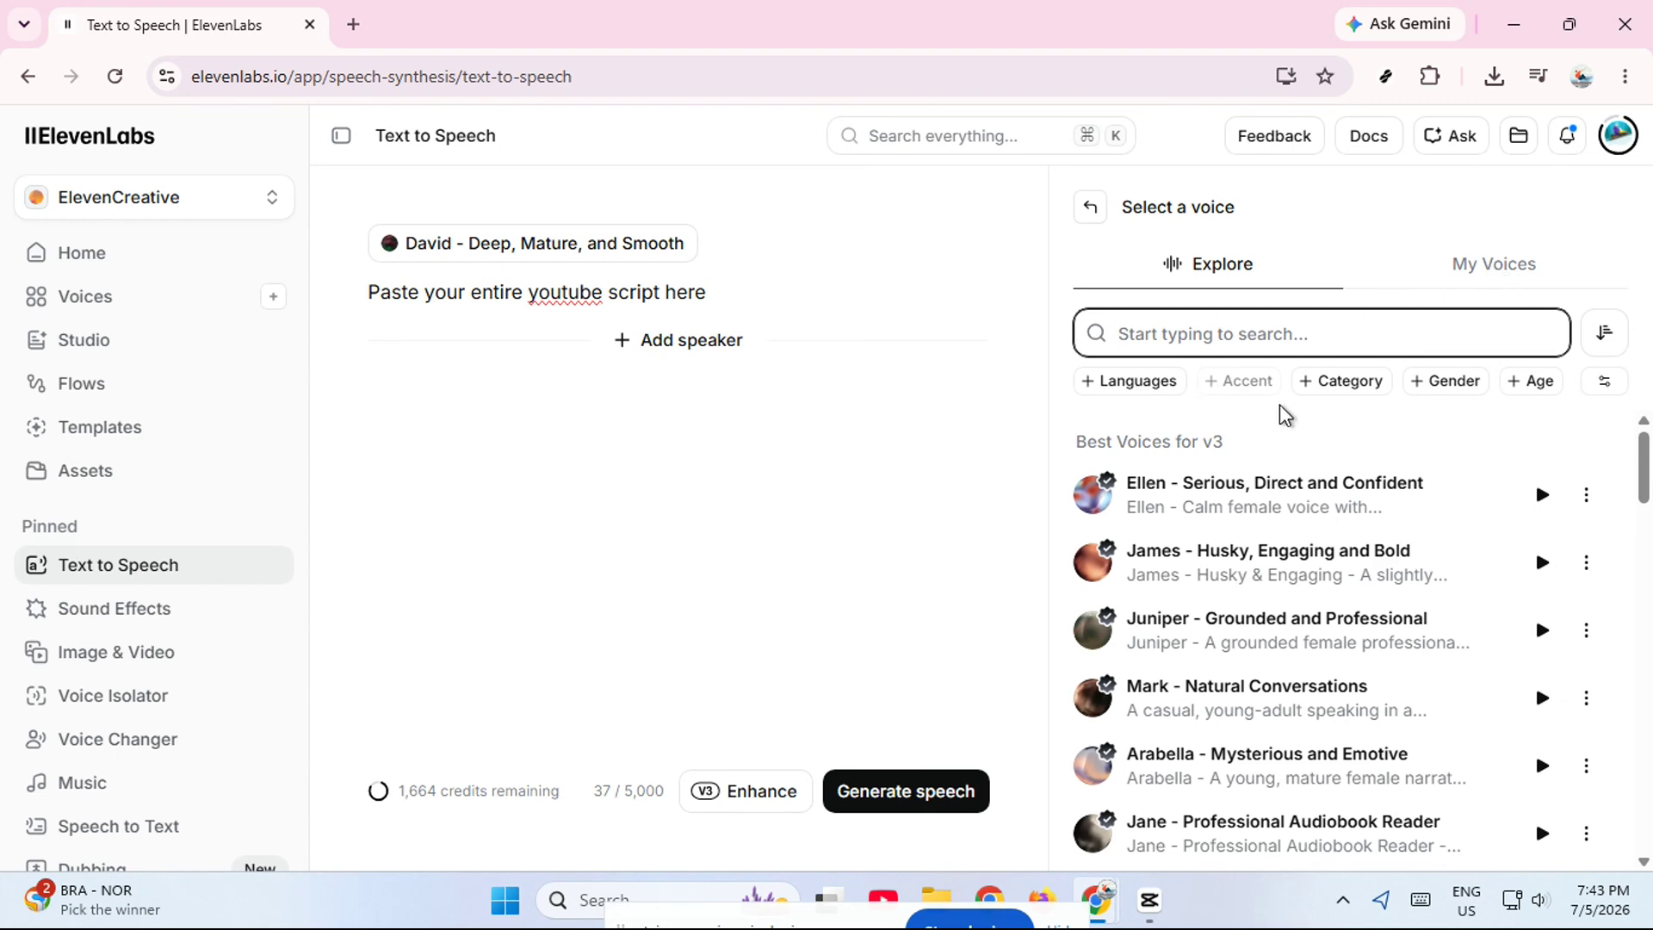
click(1218, 491)
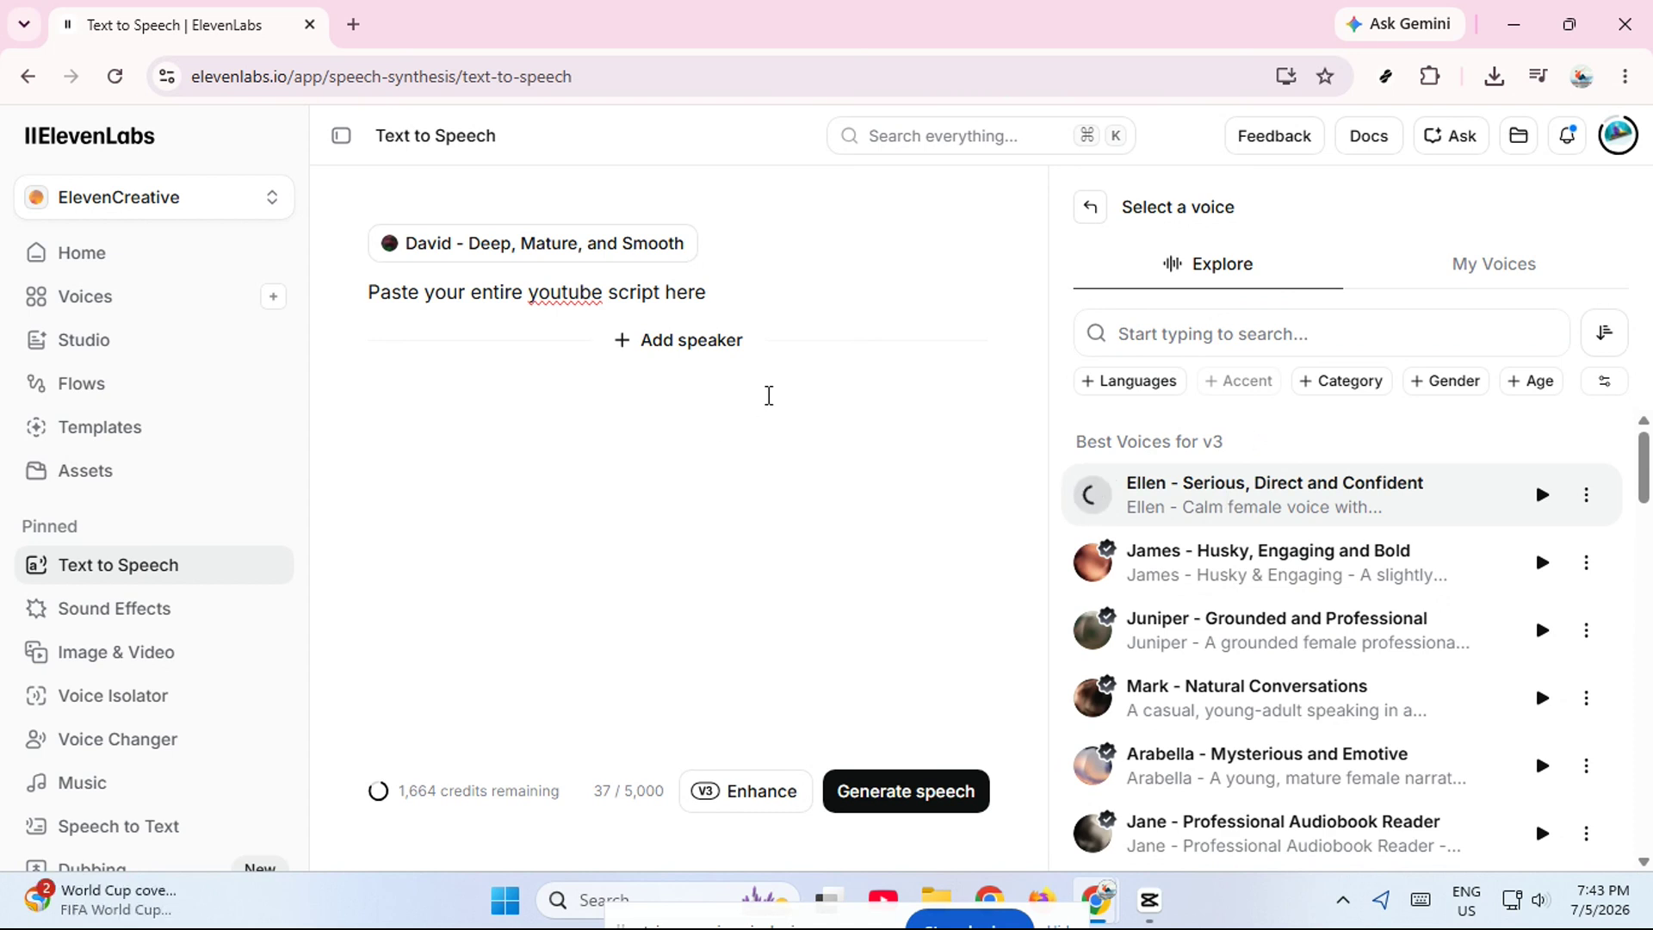
click(1558, 274)
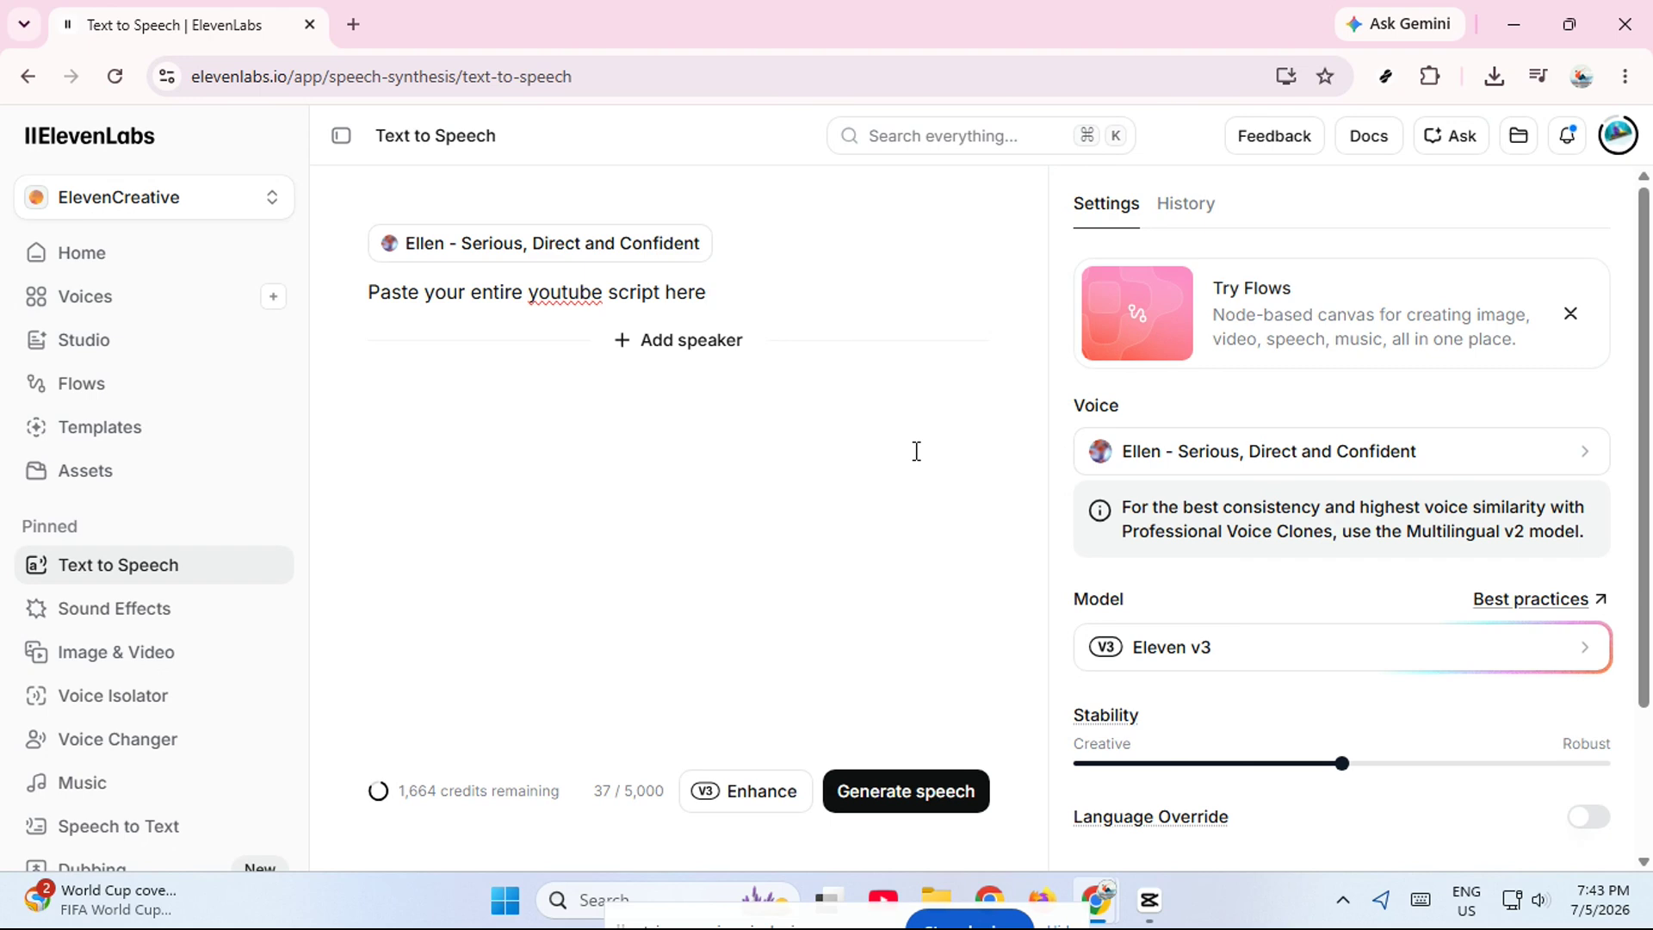
Switch the speech model to Eleven Multilingual v2.
scroll(1439, 565, down, 2)
scroll(1430, 568, up, 2)
click(1366, 645)
click(1274, 446)
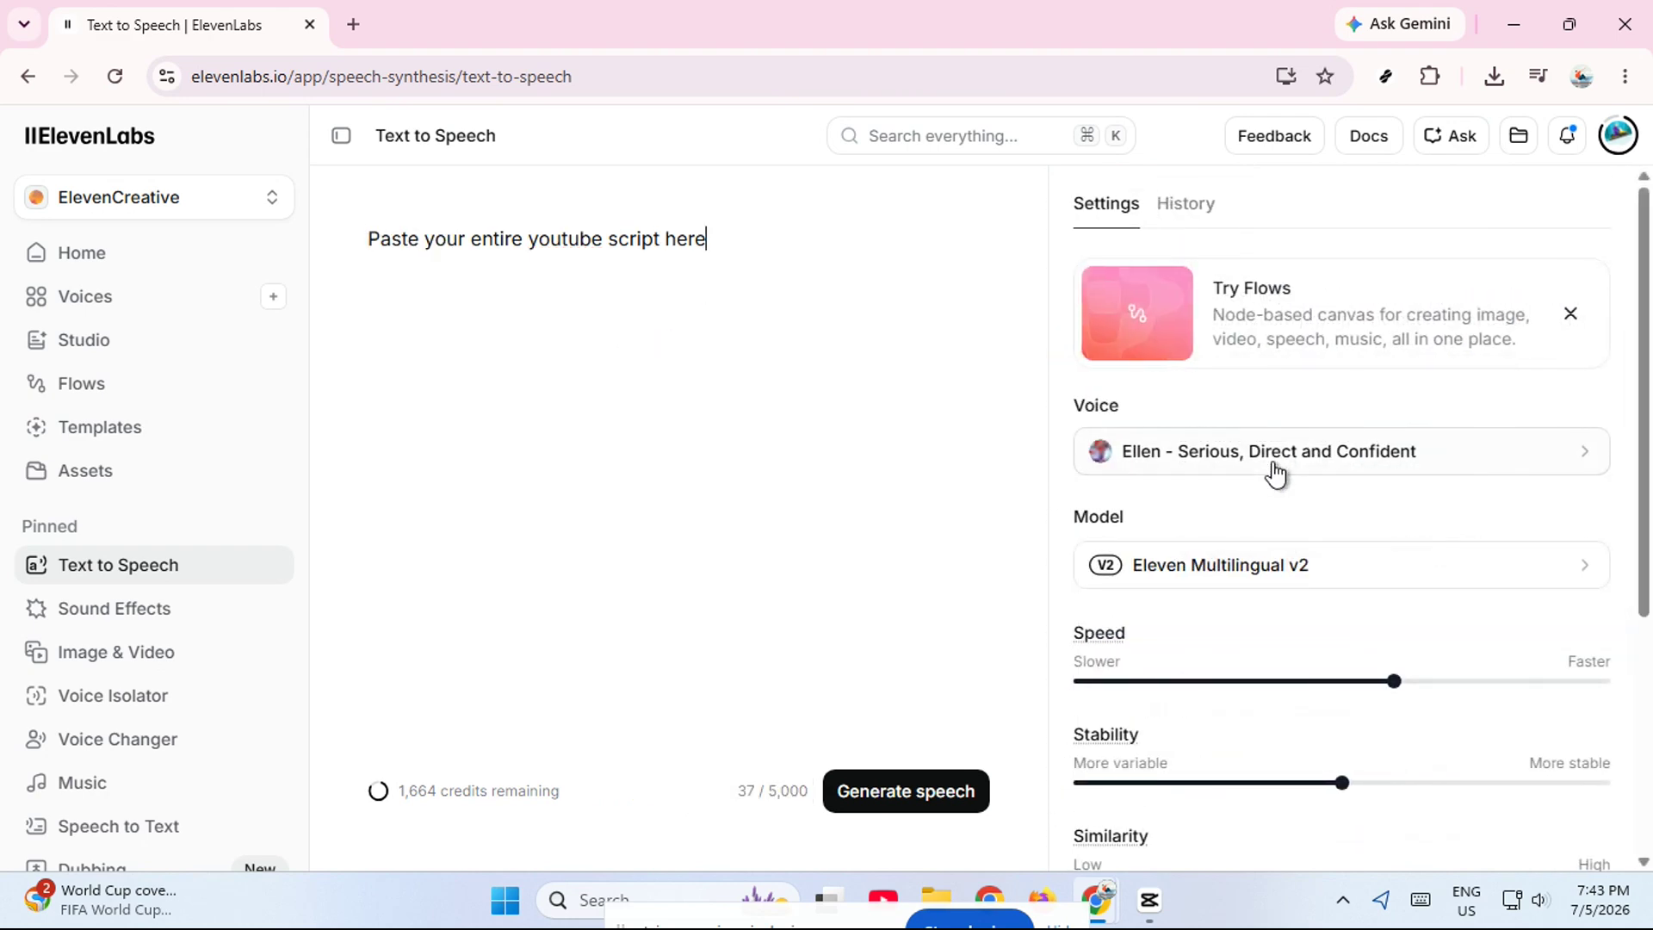
Keep the voice speed at 1.00, raise Stability to about 70%, and set Style Exaggeration to about 5%.
scroll(1270, 517, down, 4)
mouse_move(1392, 318)
mouse_down()
mouse_move(1369, 320)
mouse_move(1394, 320)
mouse_up()
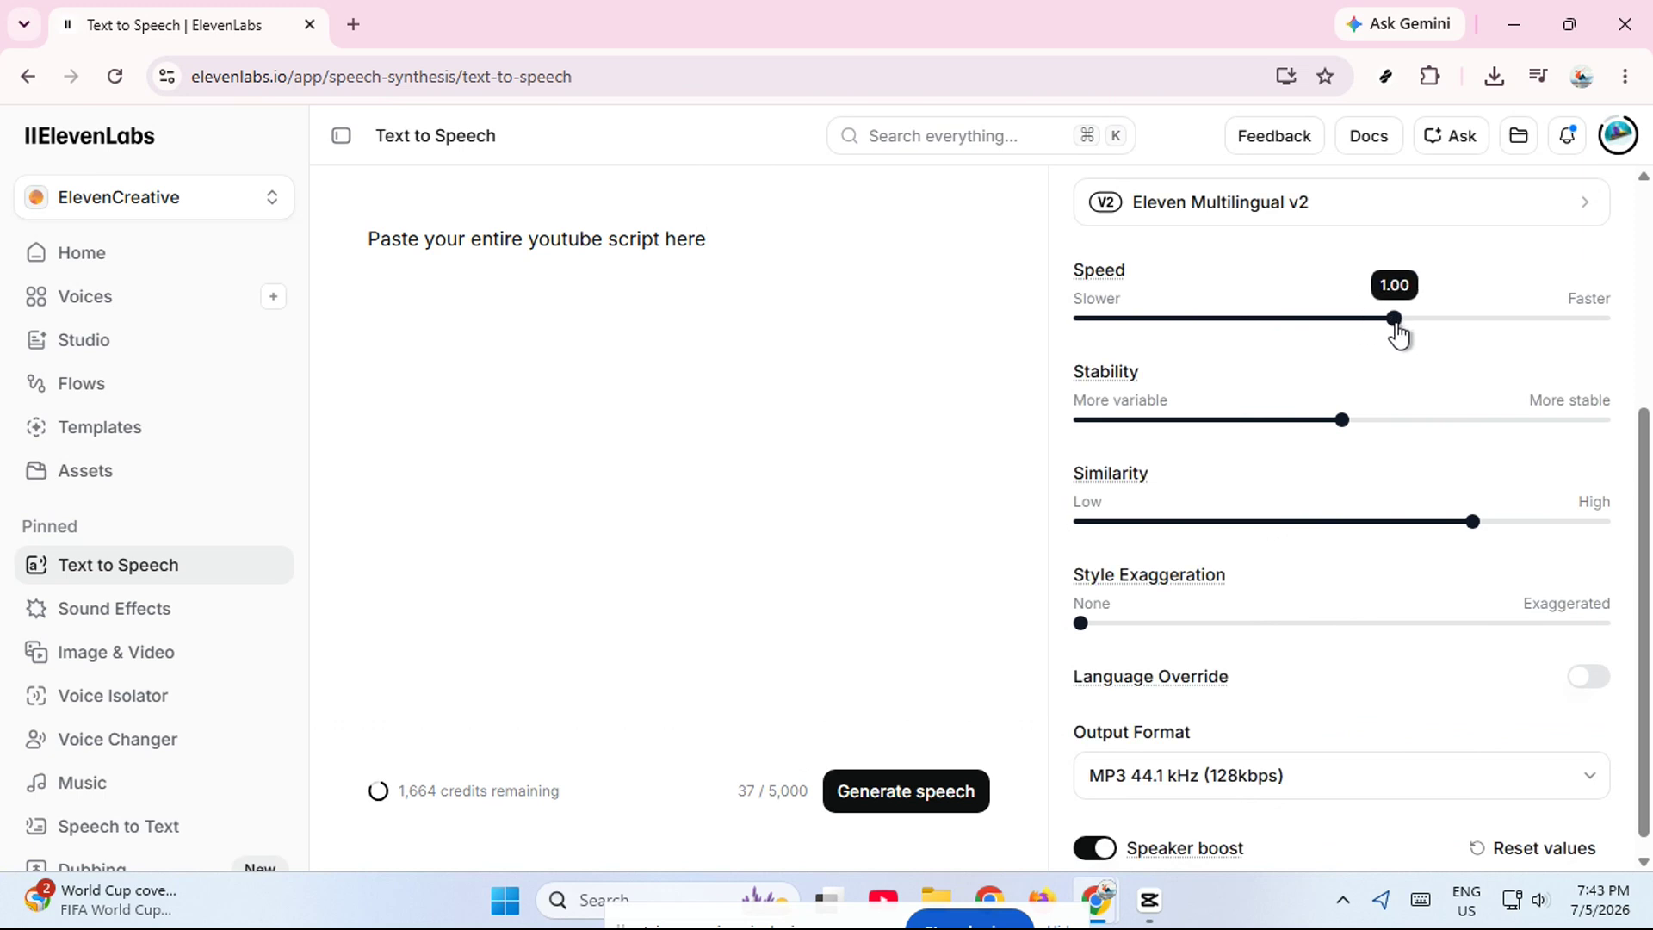
drag(1341, 423, 1454, 398)
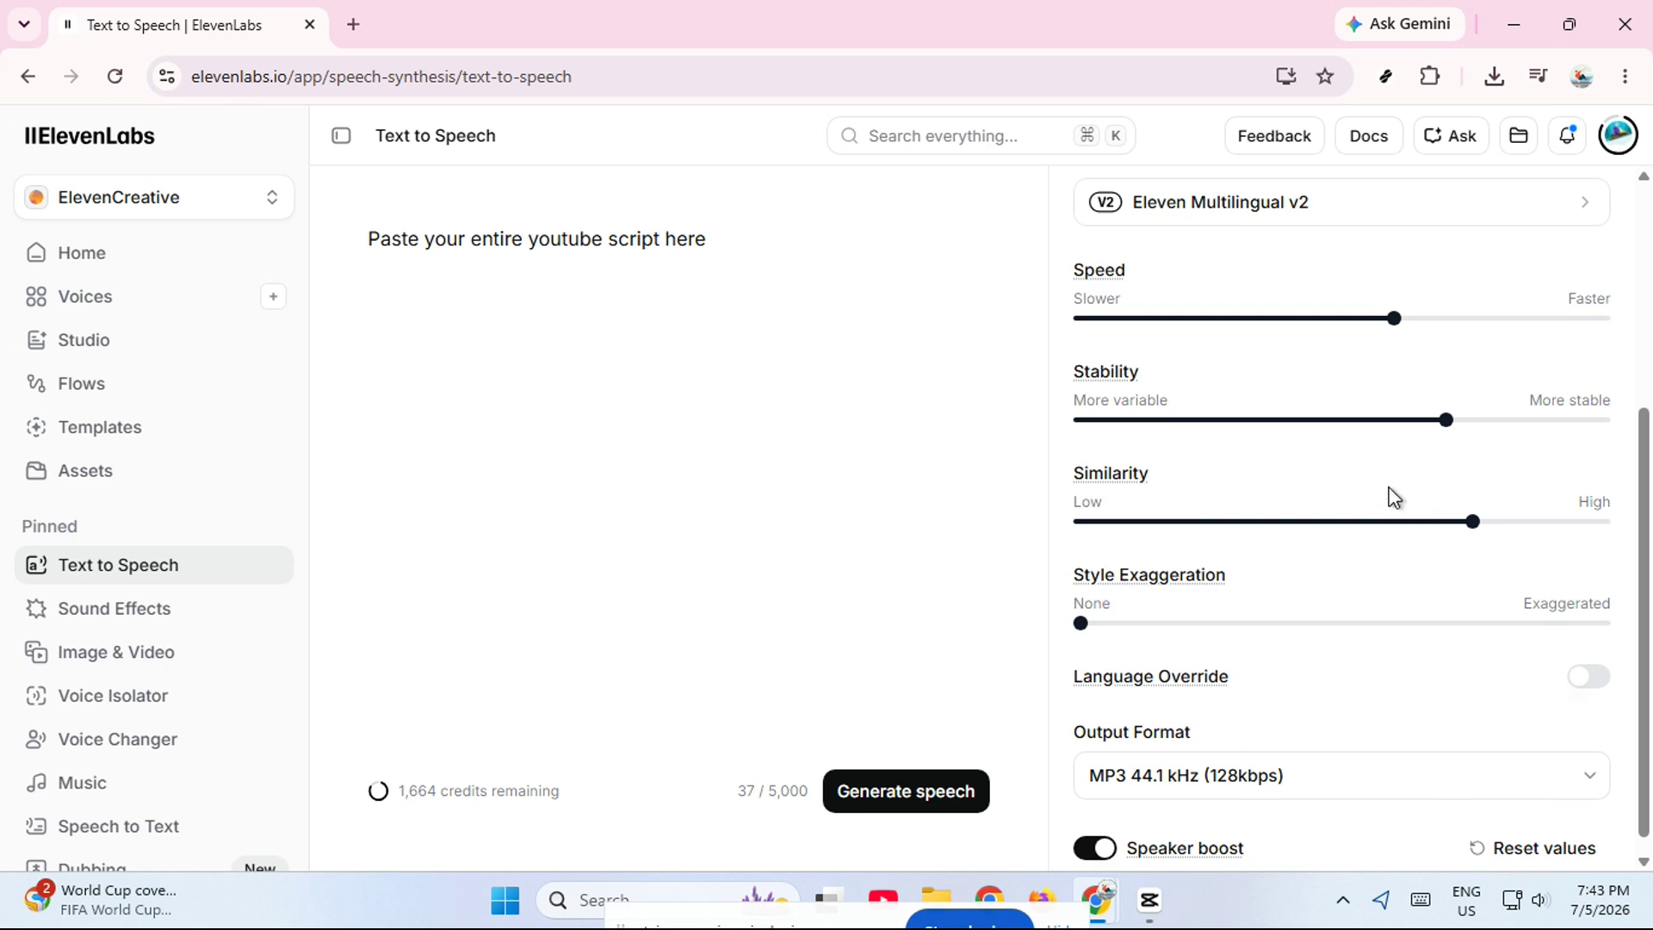
mouse_move(1087, 628)
mouse_down()
mouse_move(1152, 634)
mouse_move(1107, 626)
mouse_up()
Generate the speech from the script, preview it, and download the audio as an MP3 file.
click(895, 804)
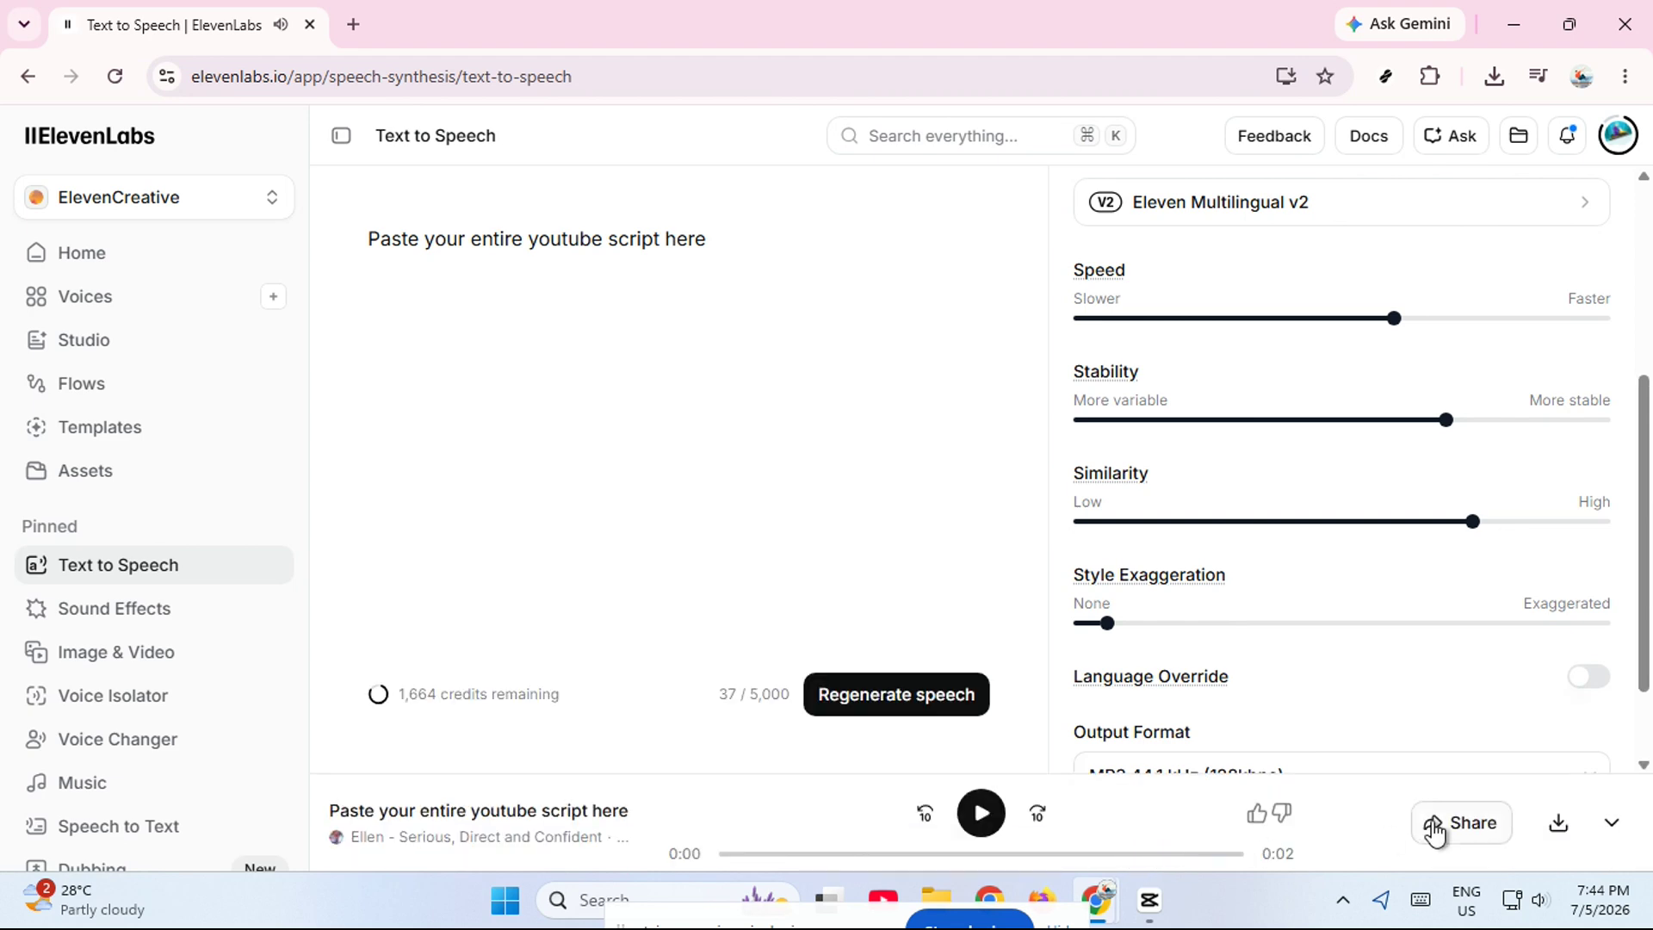
click(964, 825)
double_click(571, 811)
click(572, 811)
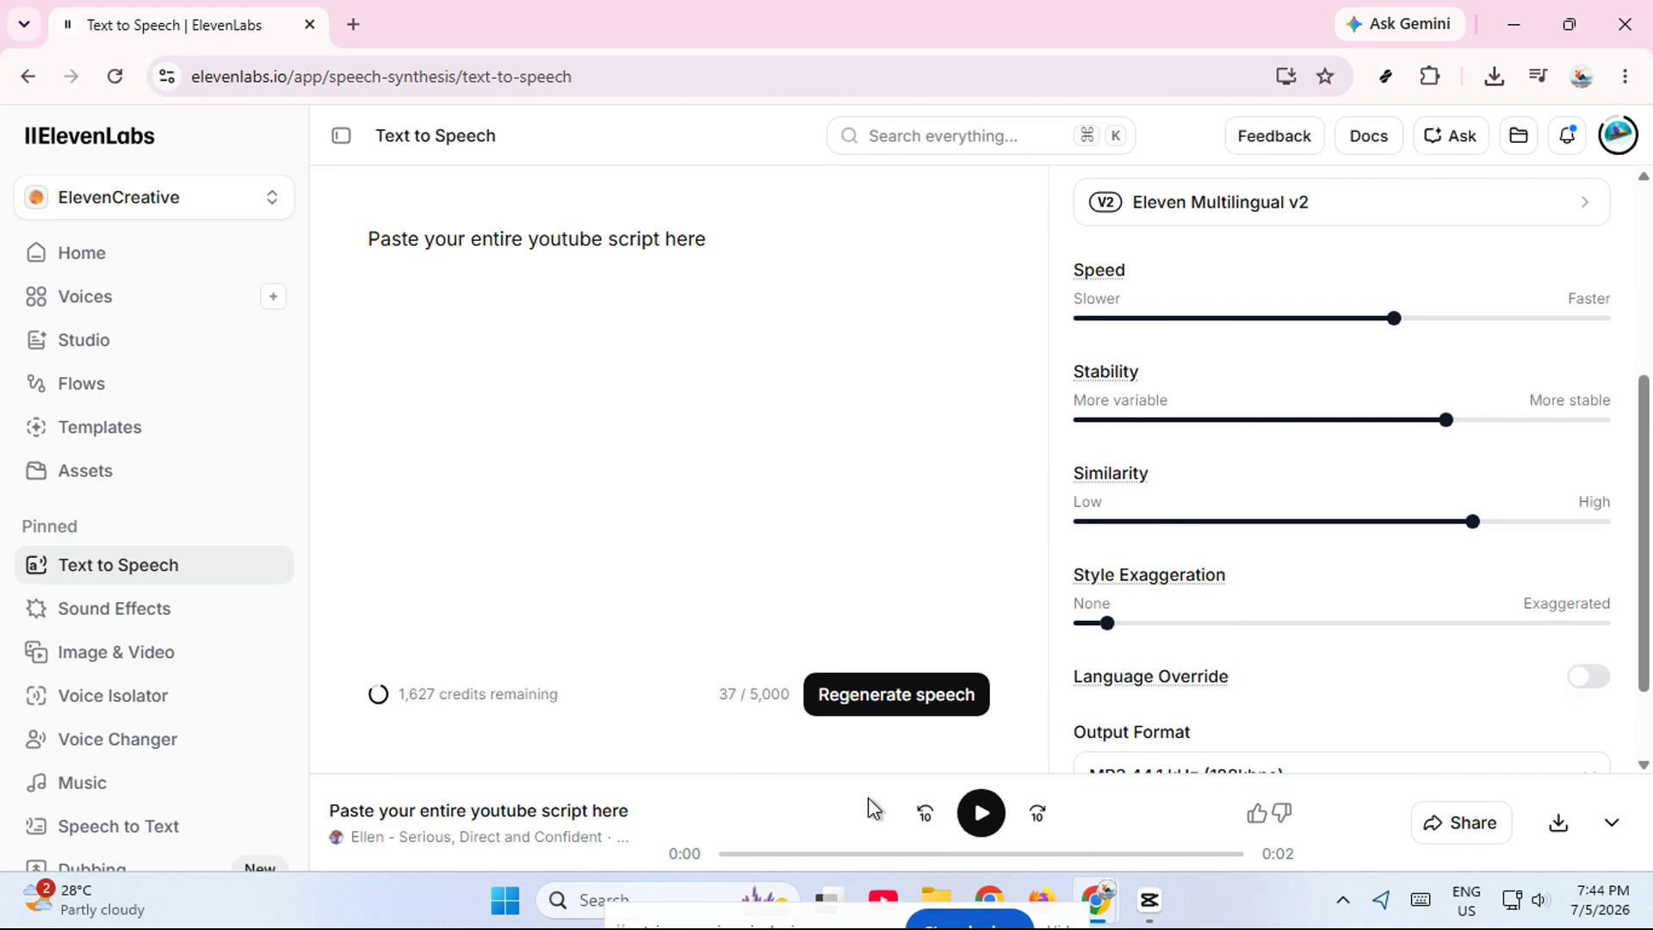
click(1563, 828)
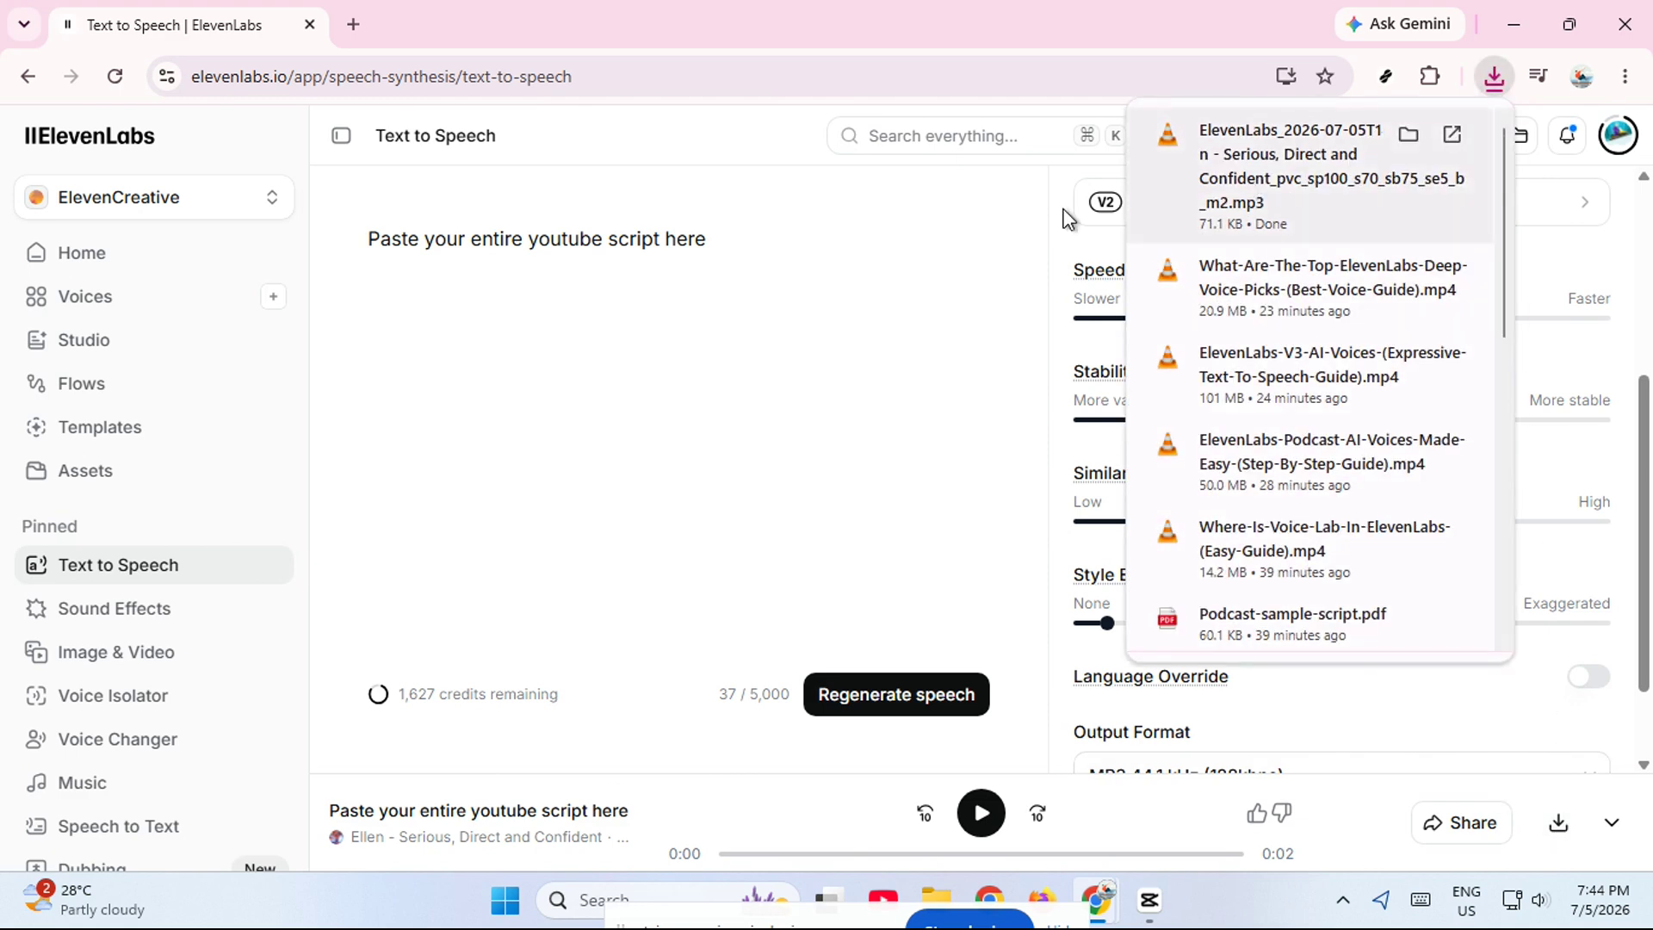
click(838, 436)
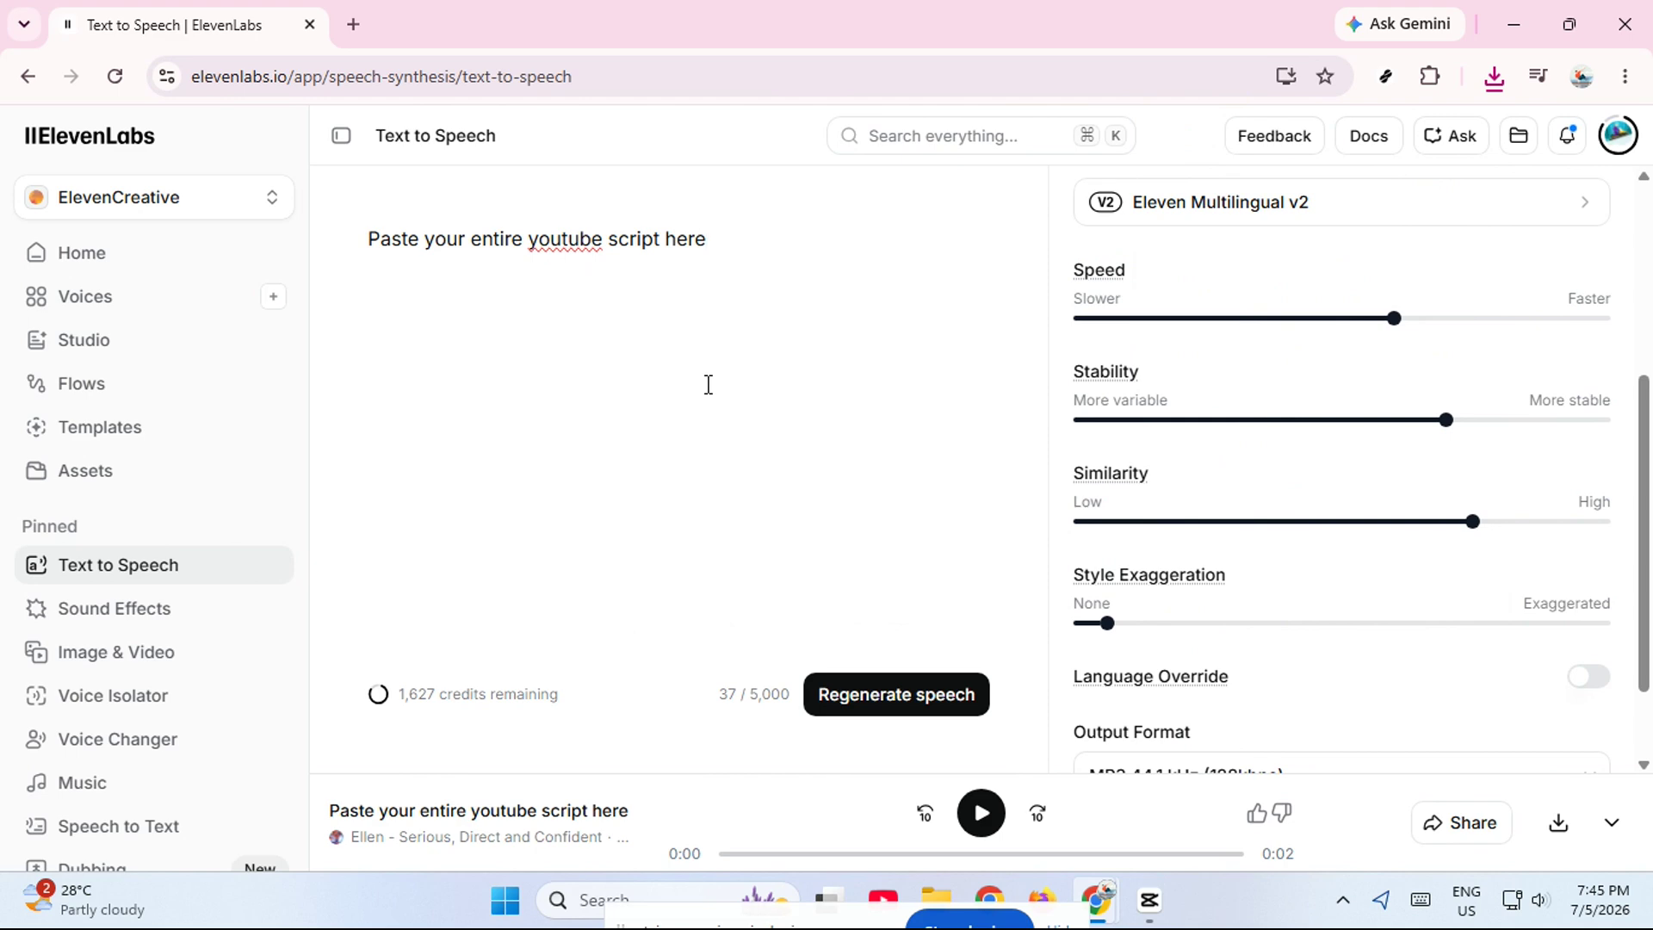
Switch to CapCut, open project 0705 and import the newly downloaded ElevenLabs MP3 from the Downloads folder.
click(1149, 900)
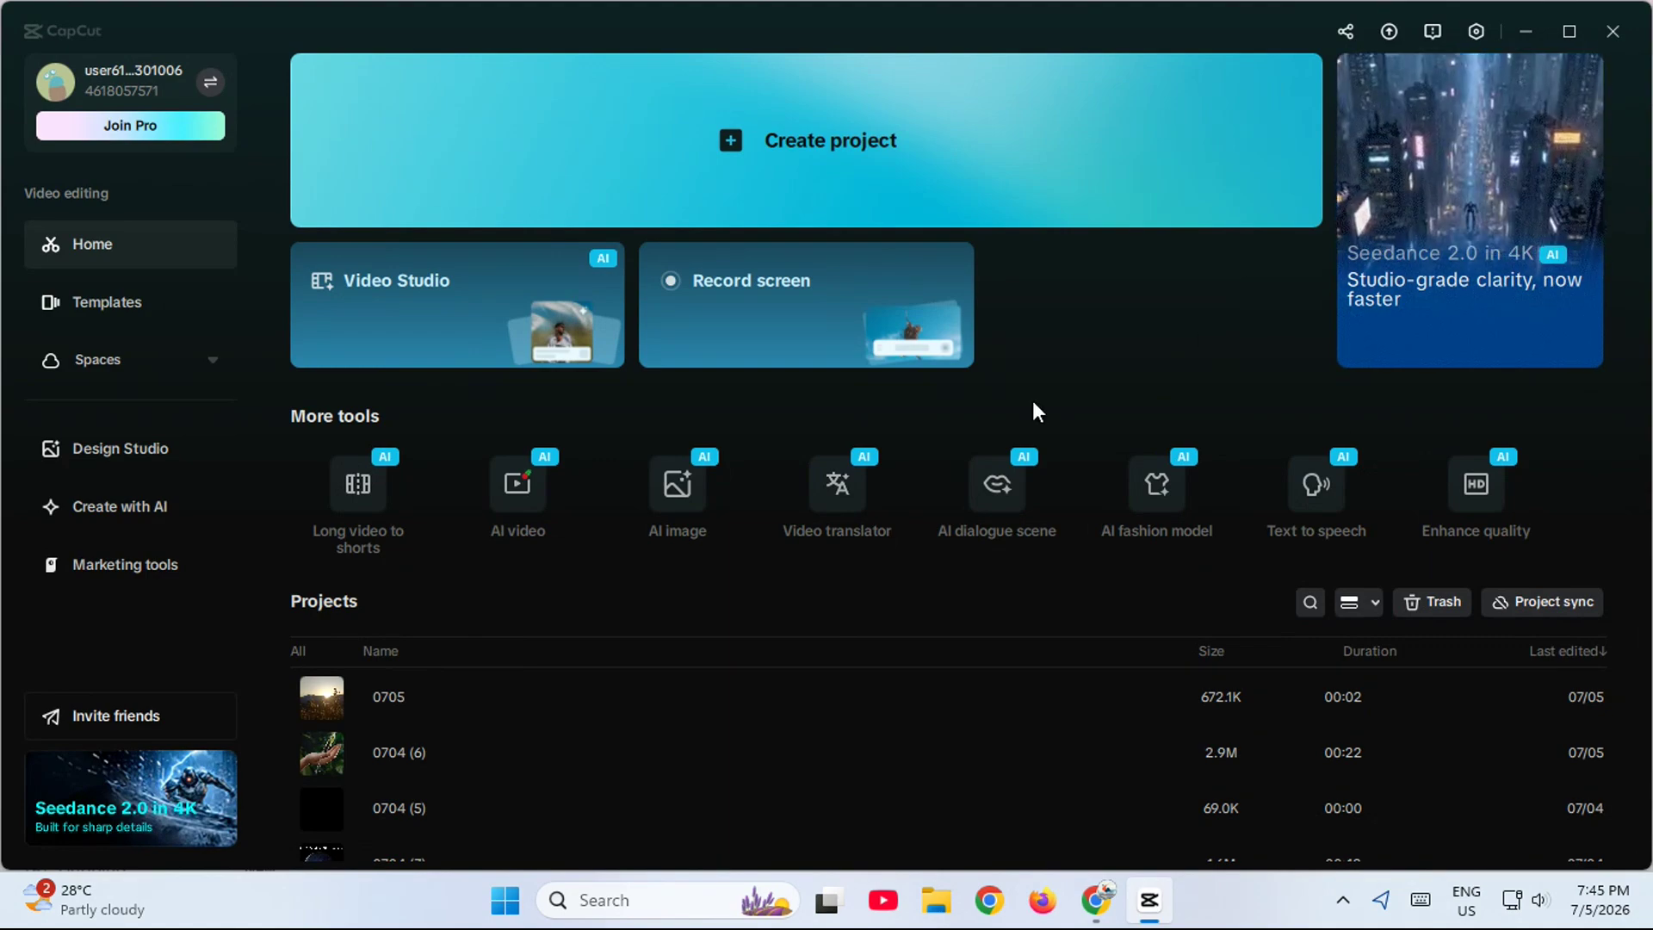
click(428, 678)
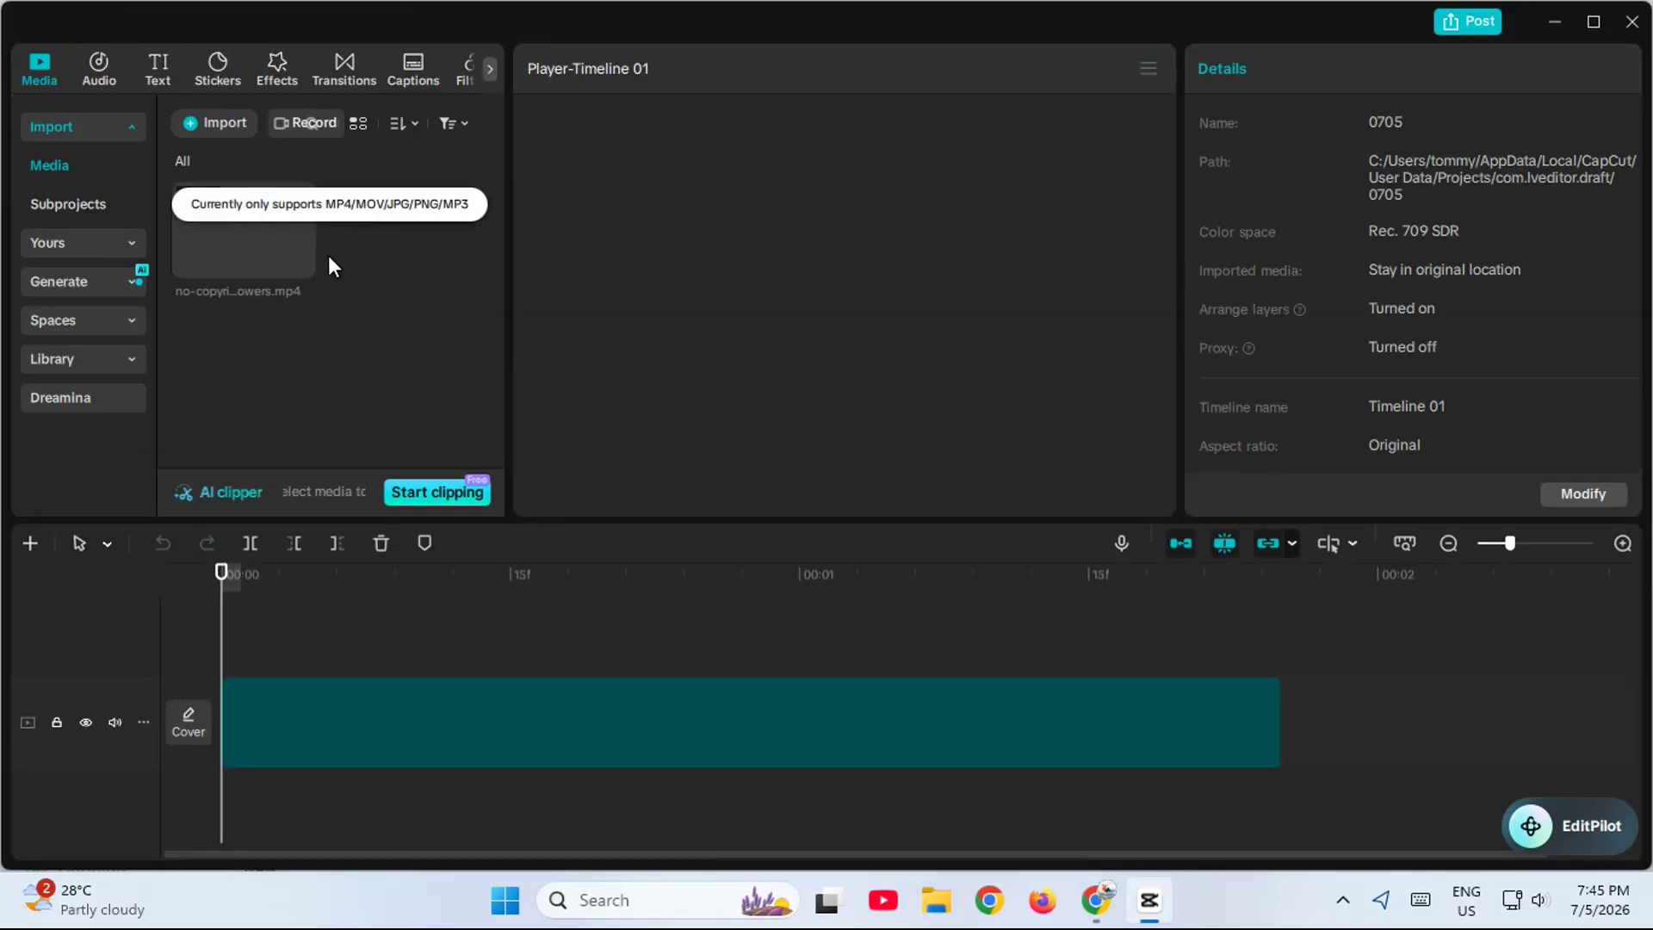
click(221, 125)
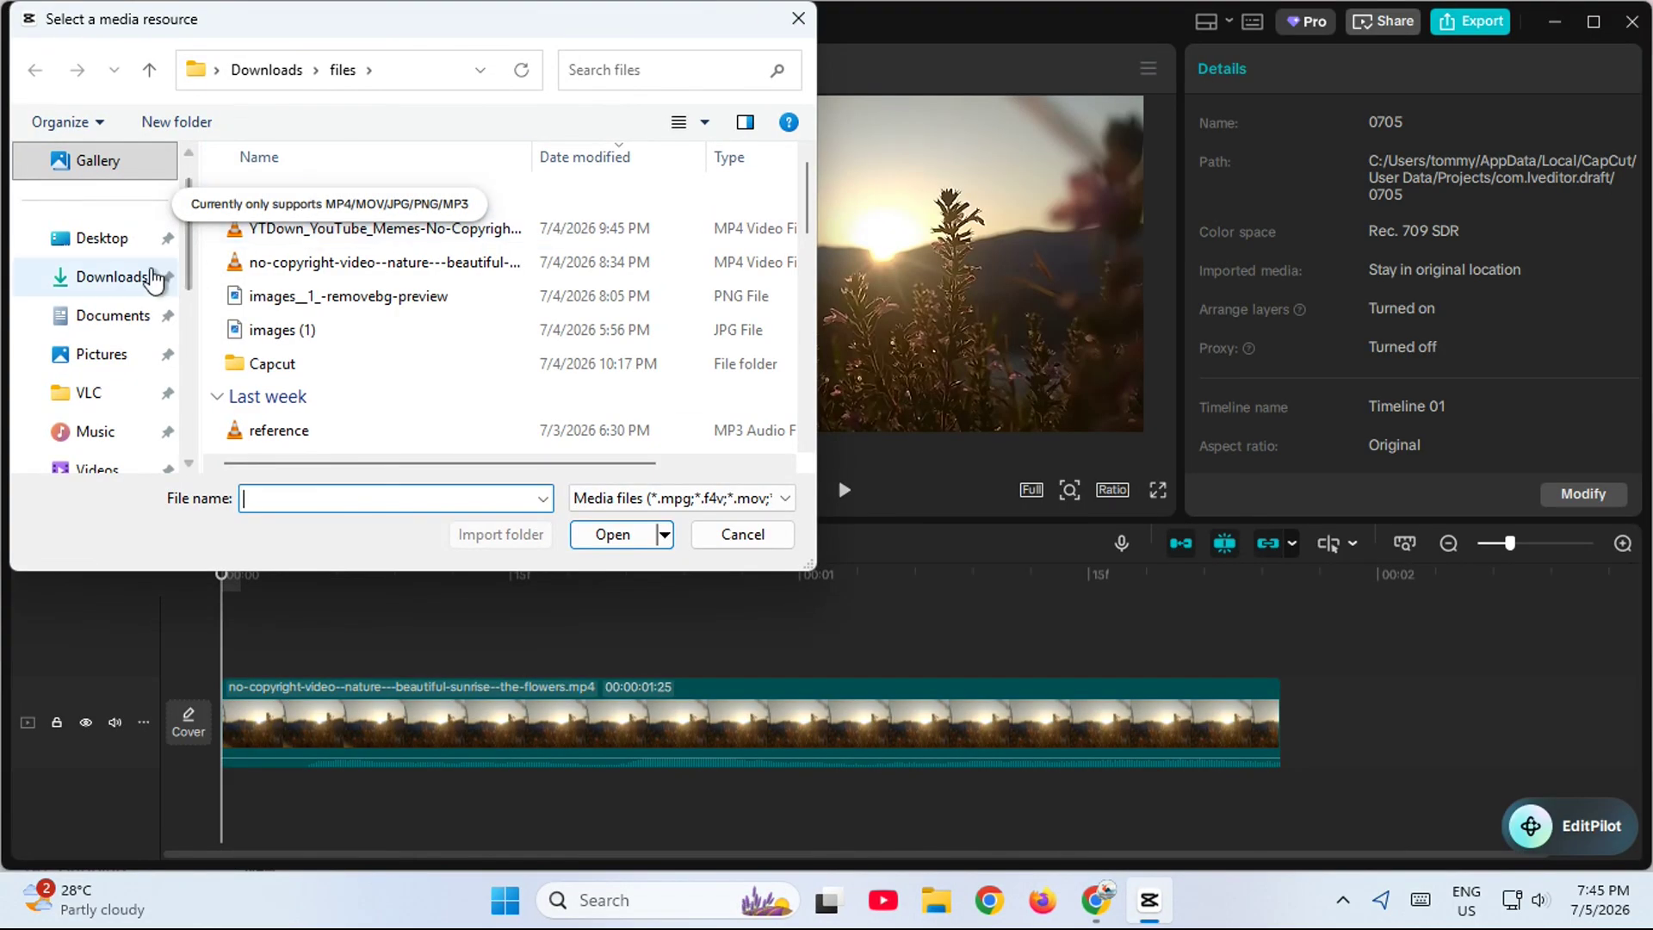
click(129, 276)
scroll(456, 249, up, 1)
double_click(480, 224)
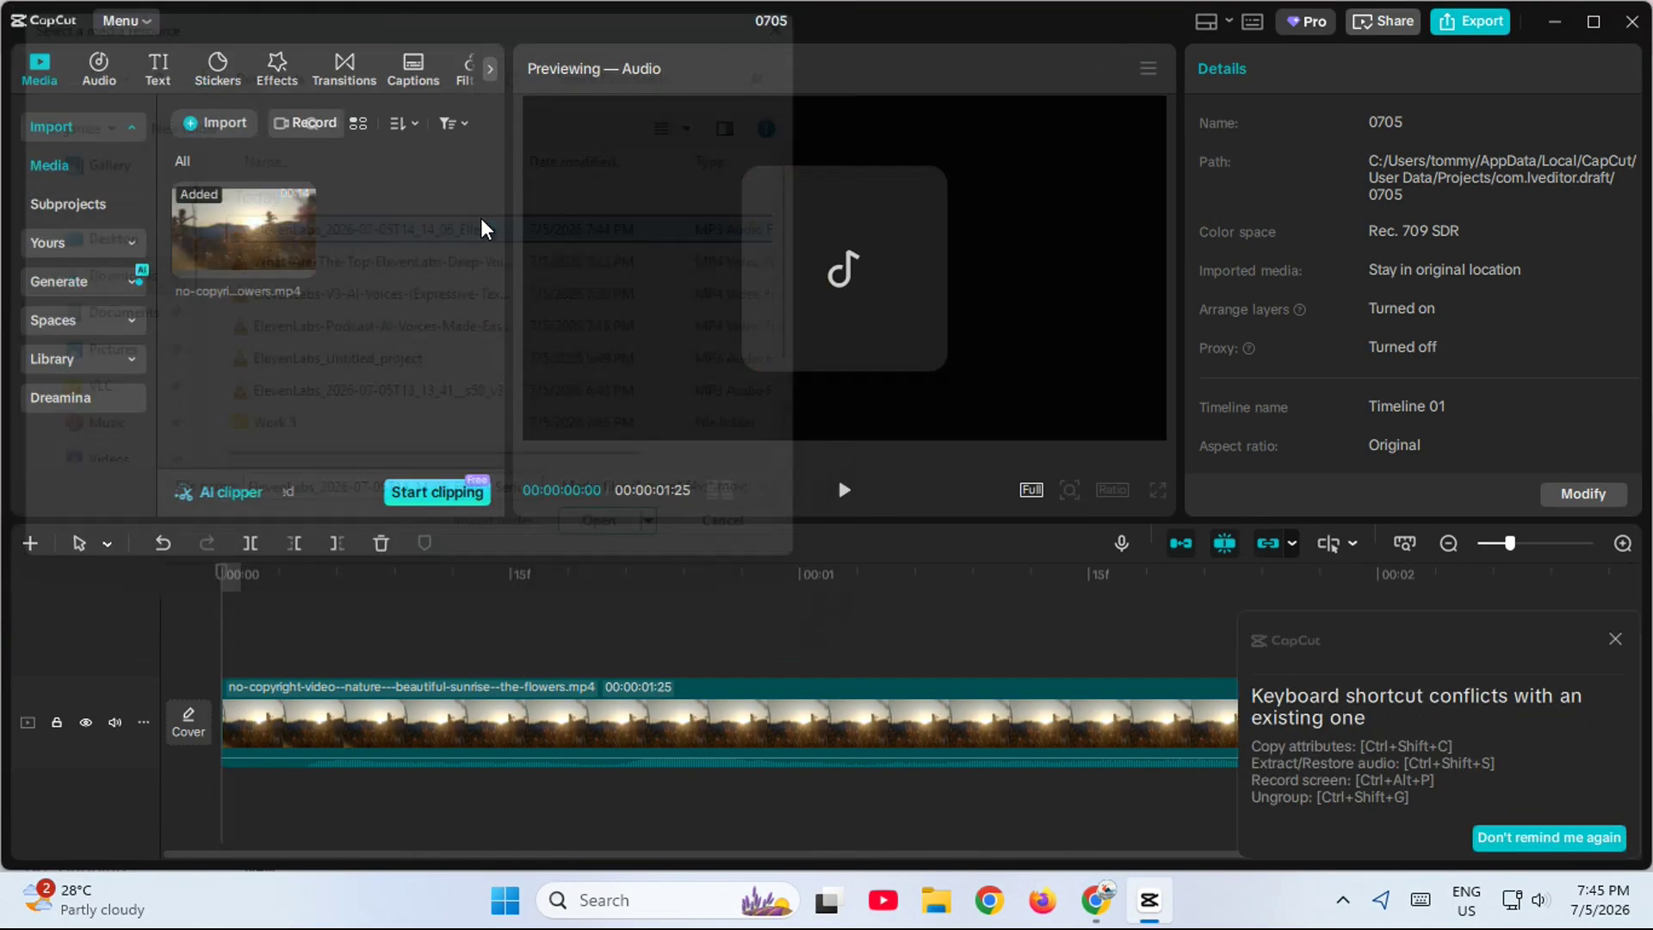
Place the voiceover under the video from the timeline start, trim its end to match the video clip, and play the result.
drag(428, 262, 297, 613)
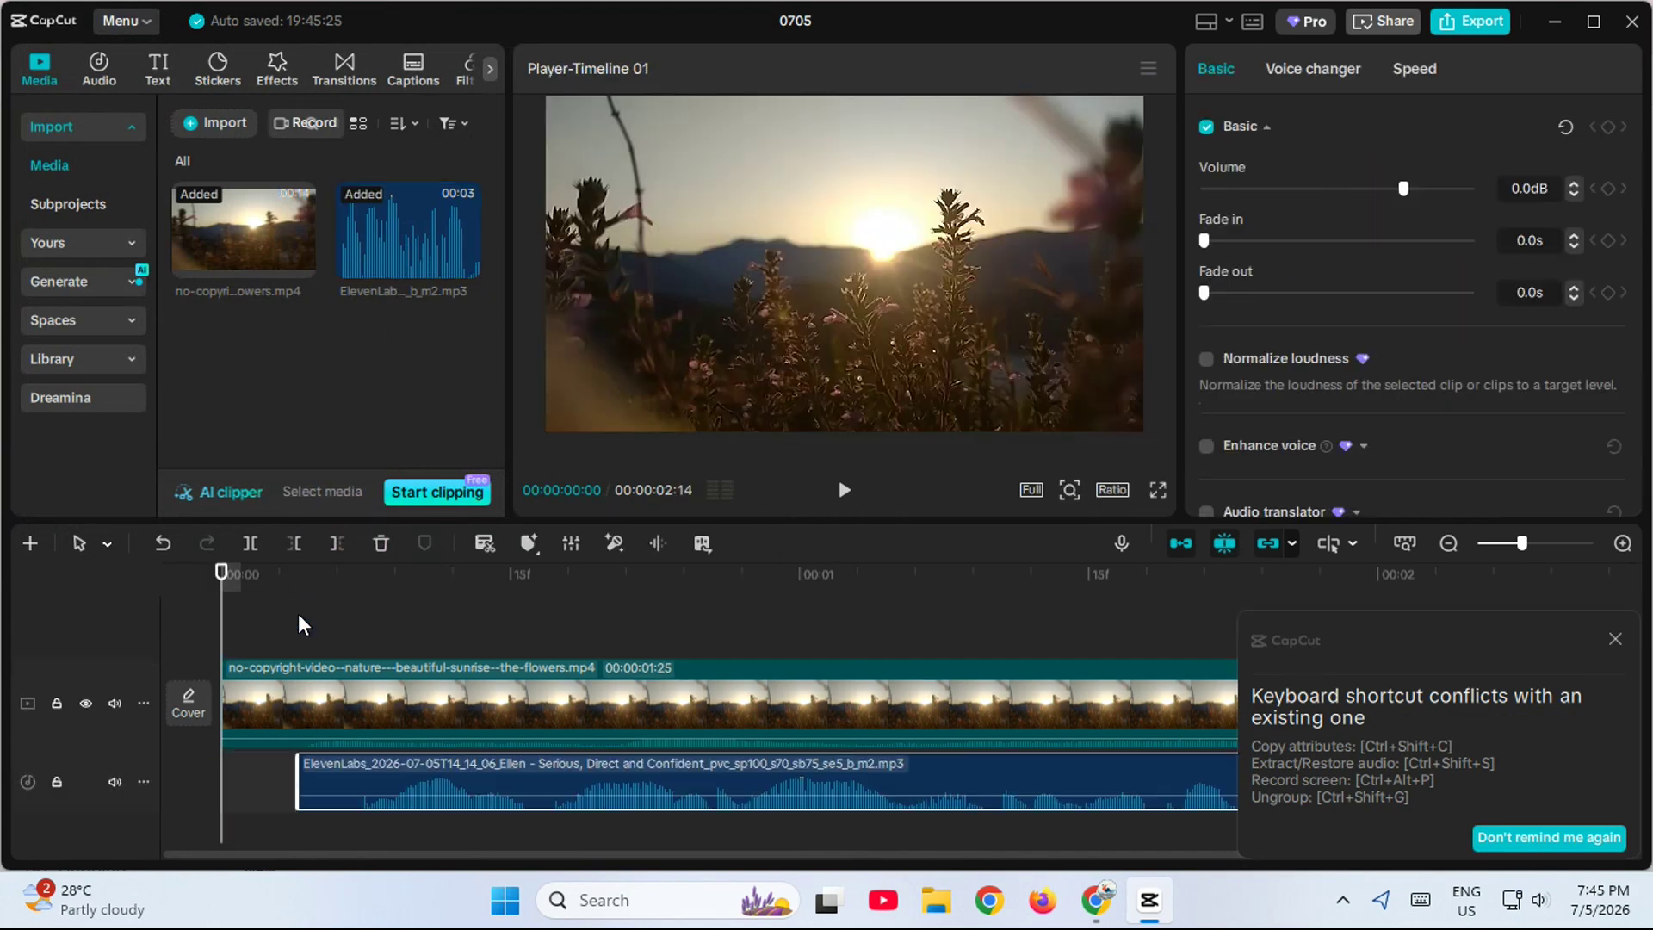
drag(511, 772, 422, 762)
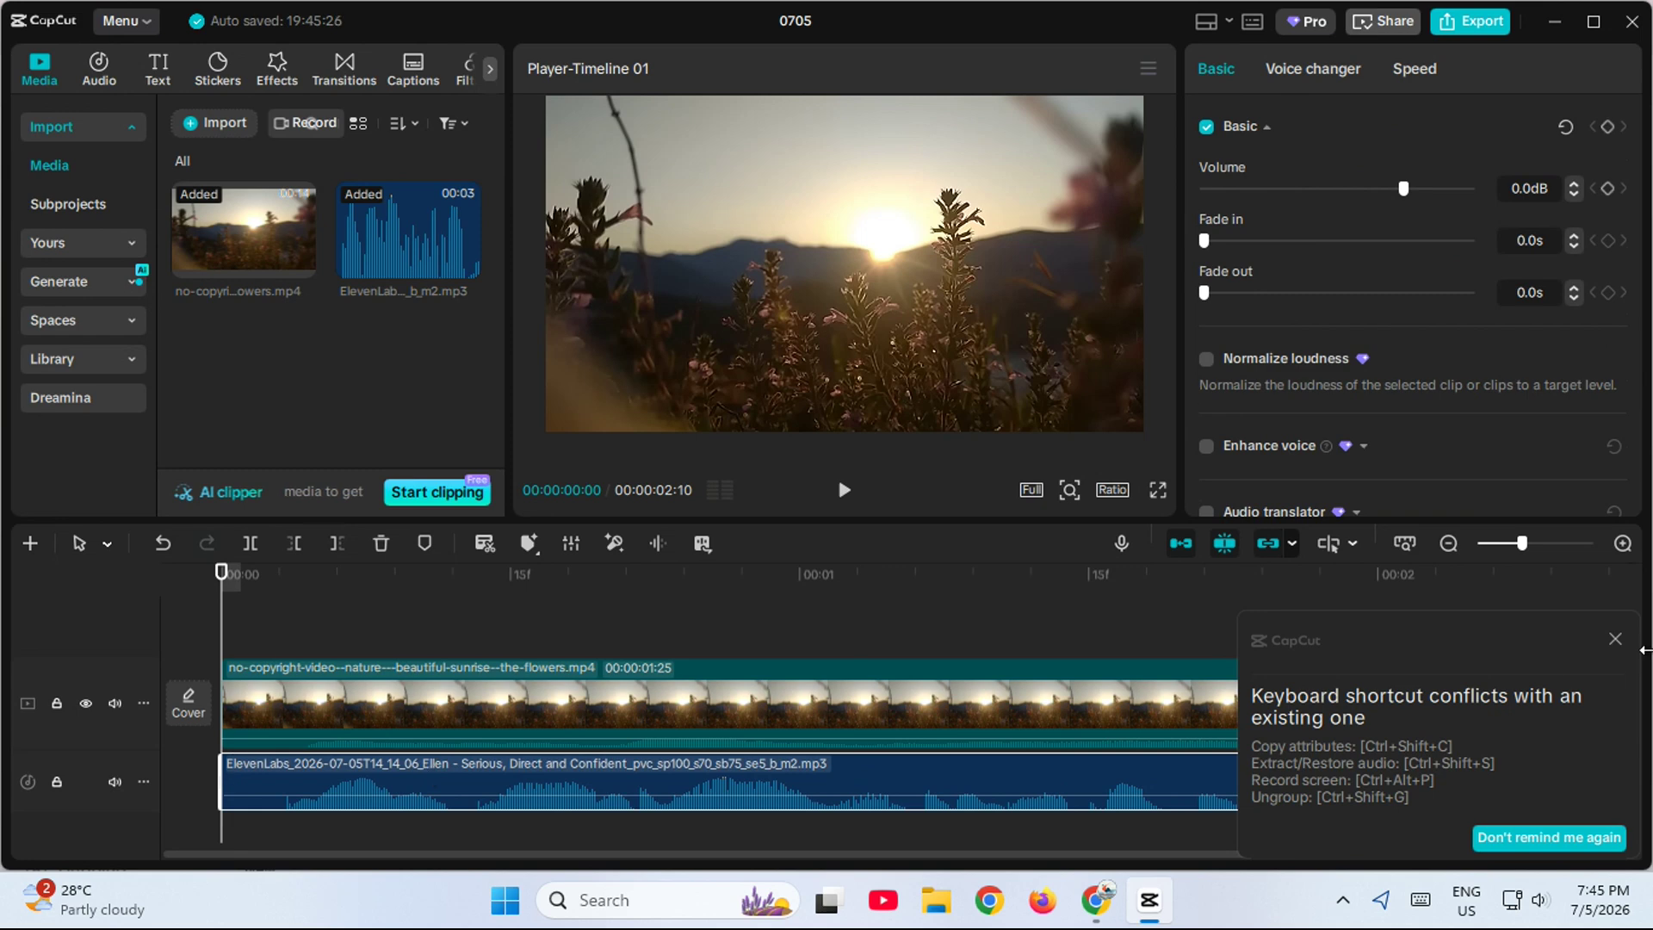
click(1612, 640)
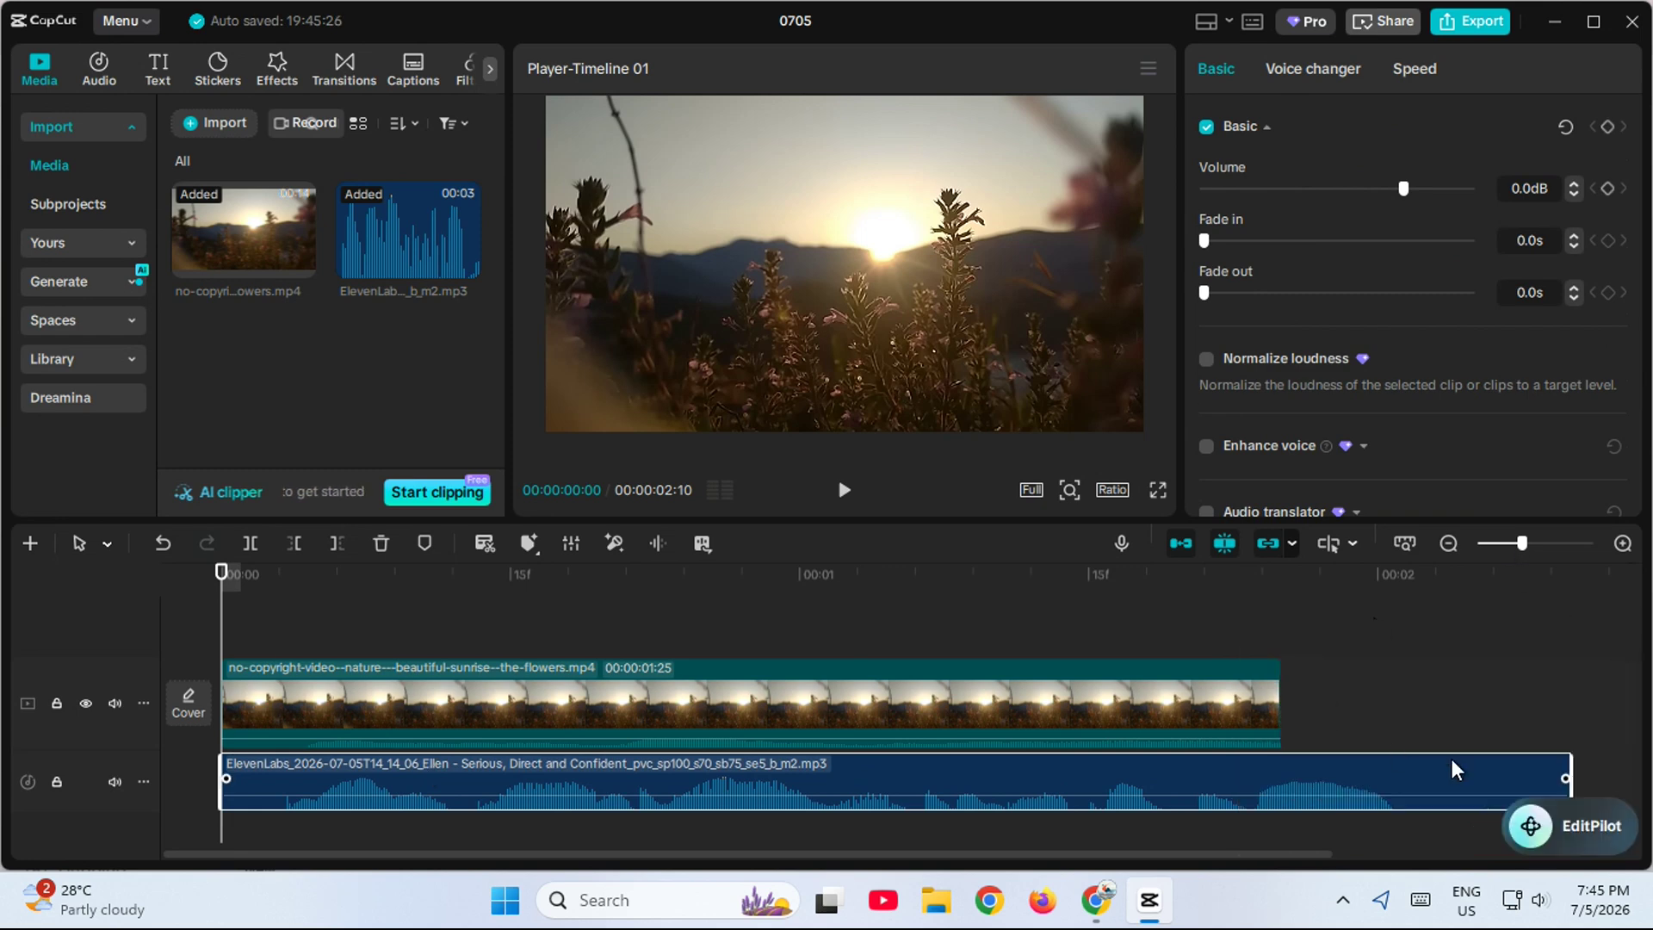
drag(1565, 780, 1280, 761)
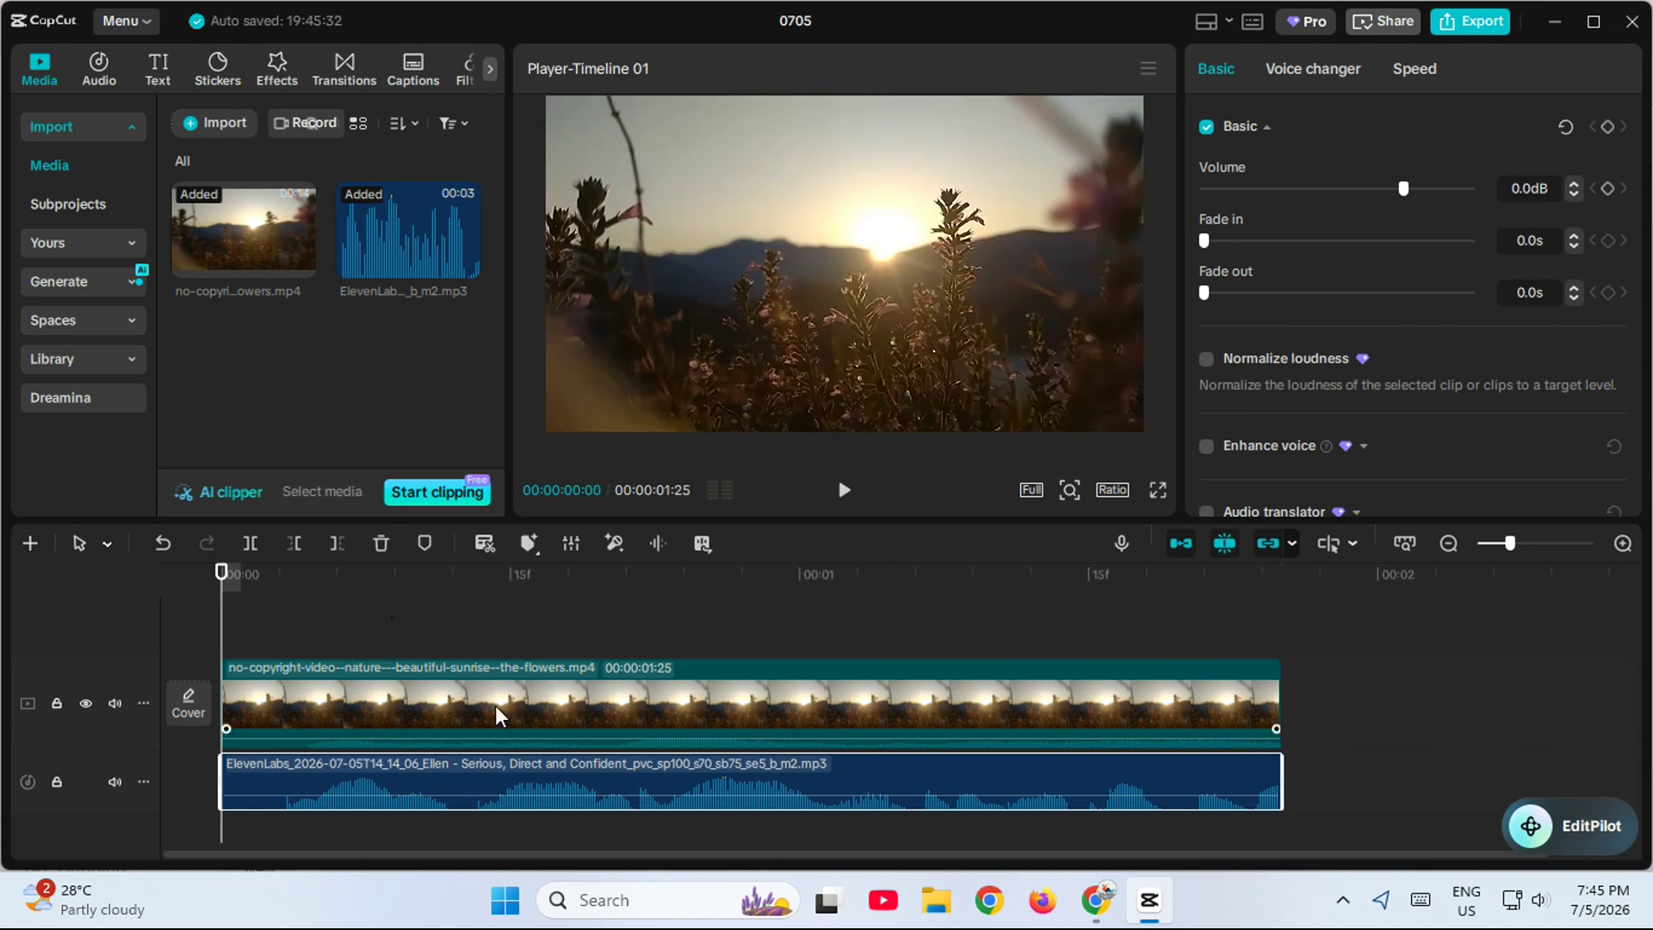
click(842, 491)
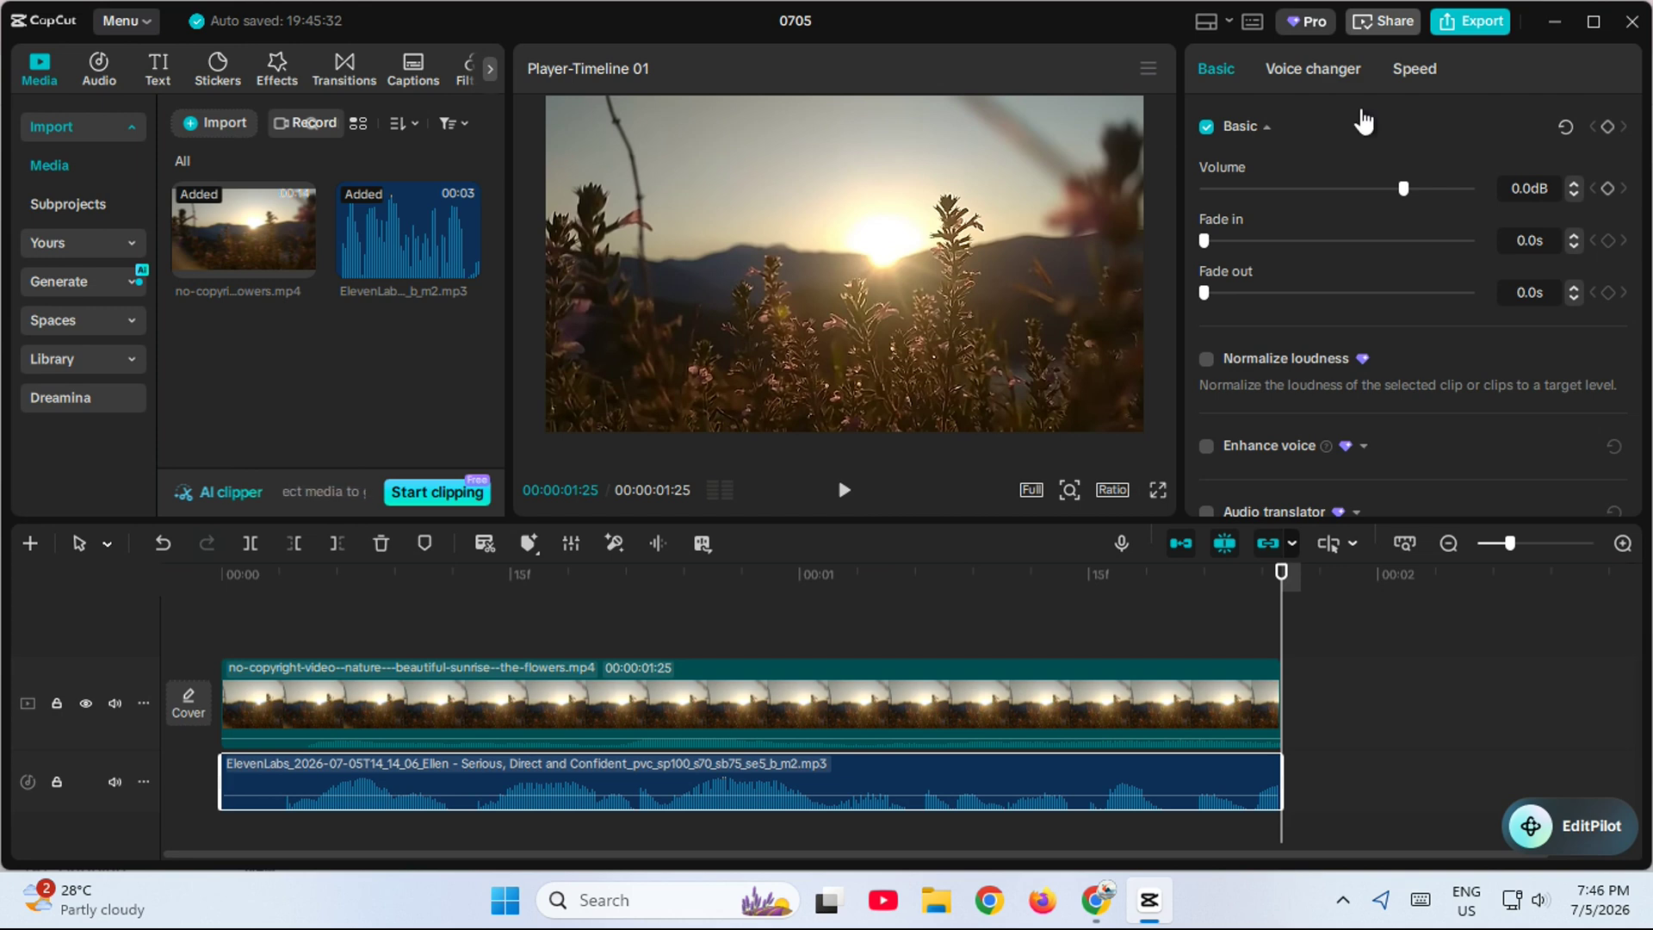
Export the project as a 1080P H.264 mp4 at 30fps named 0705(1) and select YouTube as the sharing destination.
click(1472, 21)
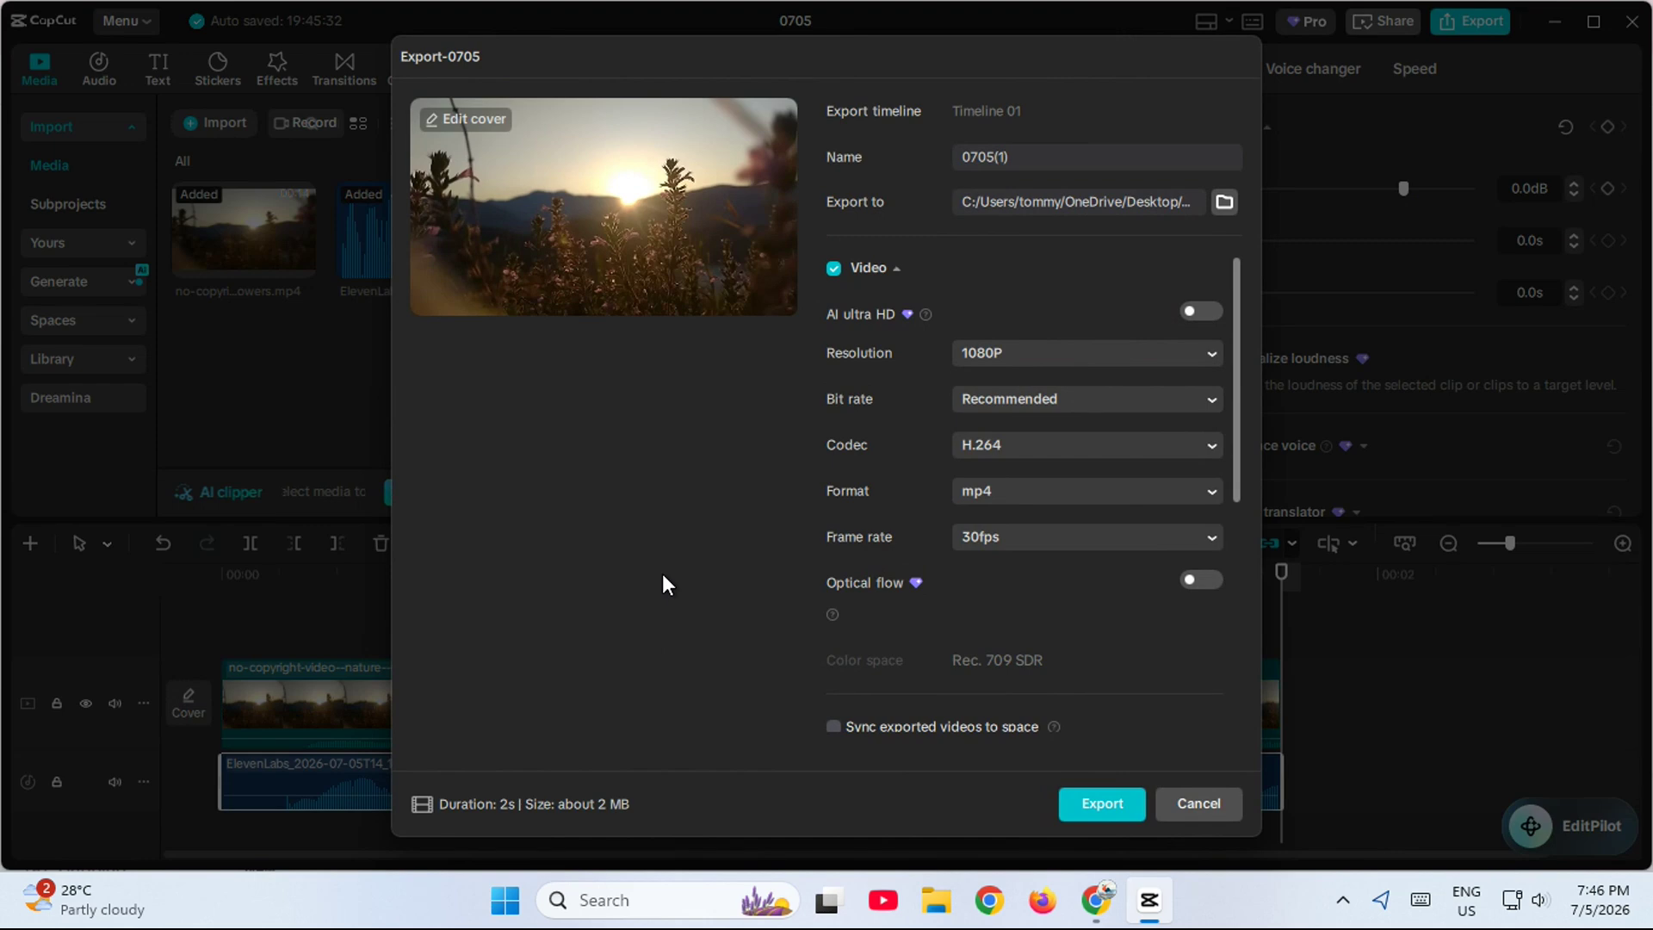
click(1106, 803)
click(1092, 222)
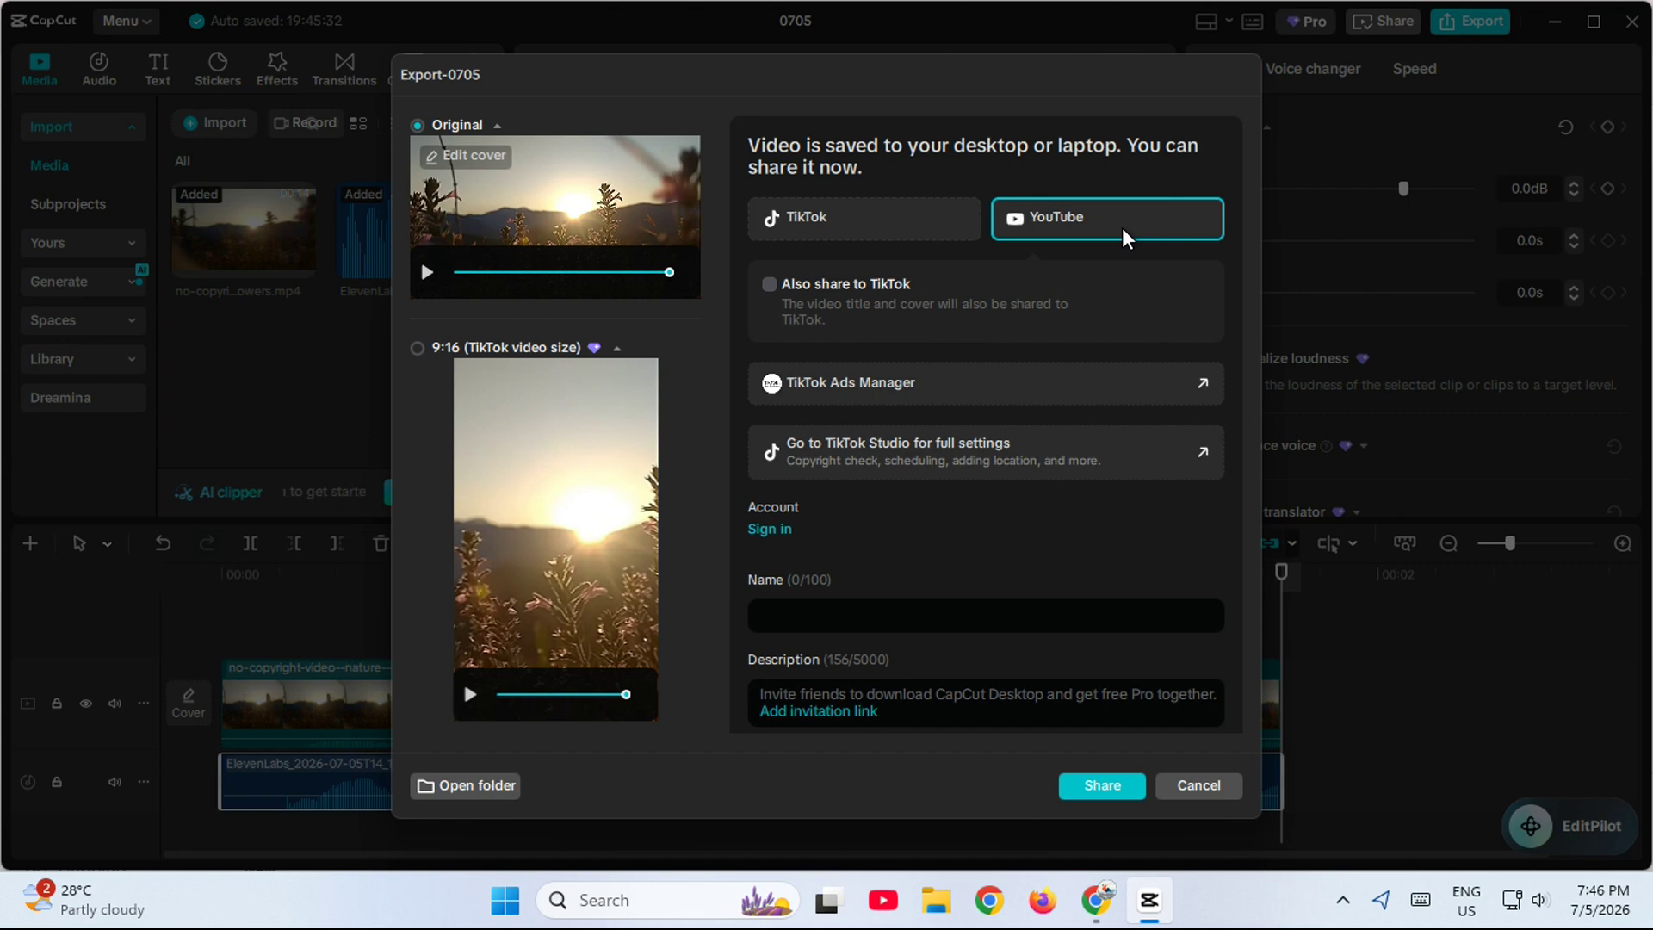
click(1100, 787)
Return from CapCut to the ElevenLabs Text to Speech page in the browser and show it in full screen.
click(893, 574)
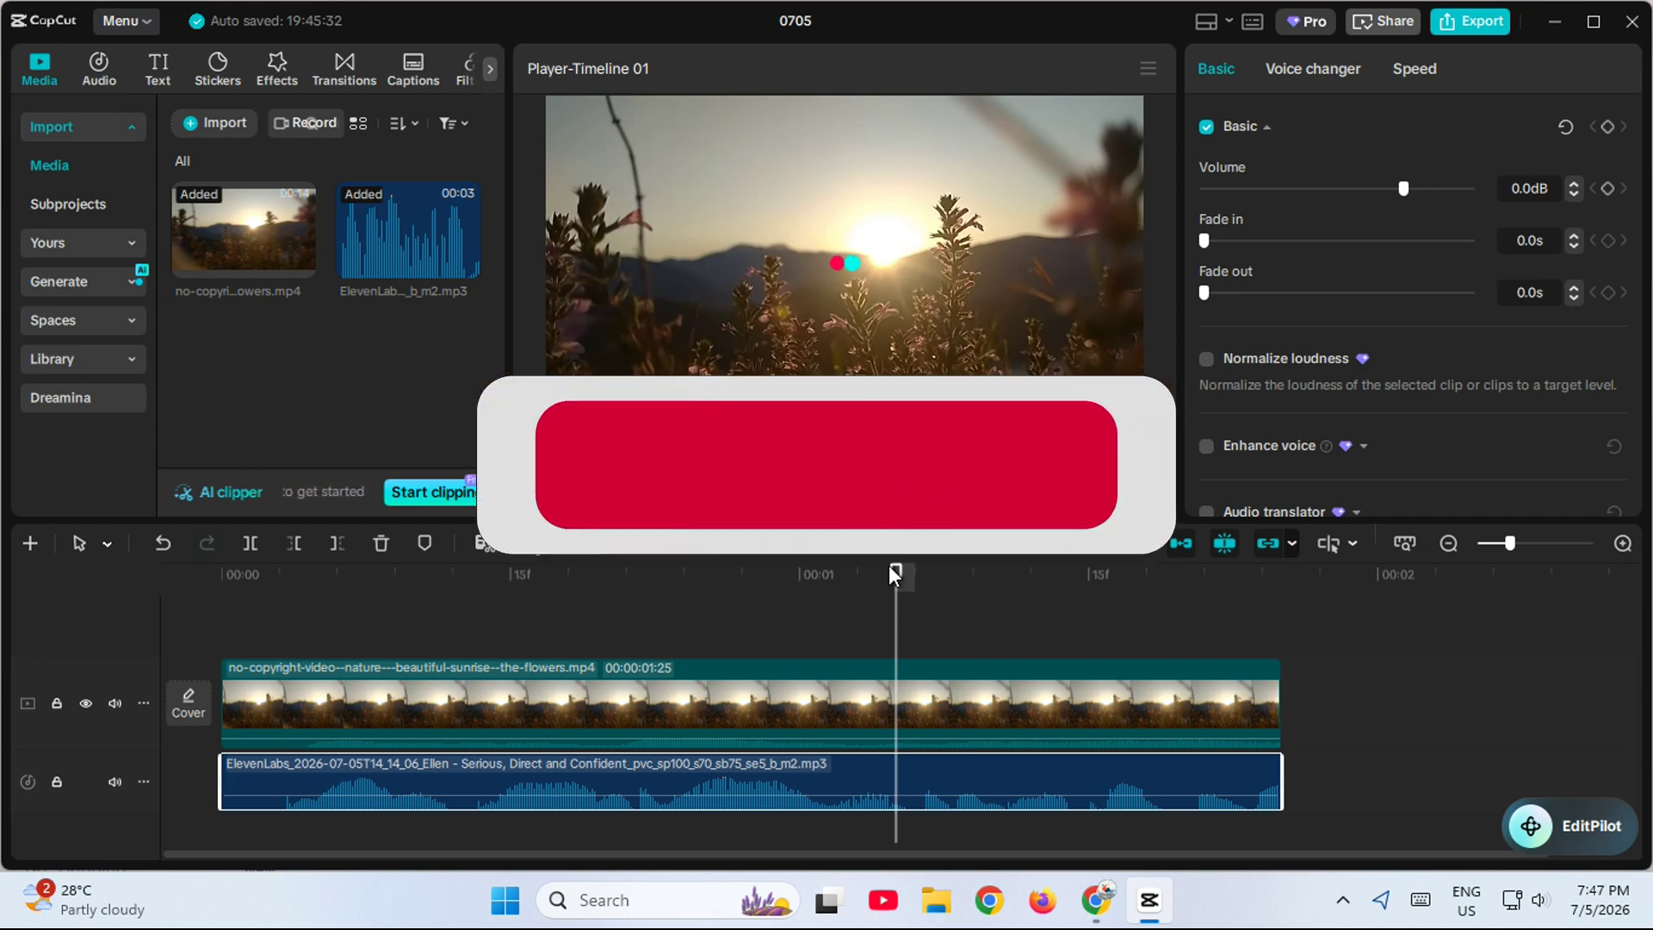
click(1157, 897)
click(1158, 897)
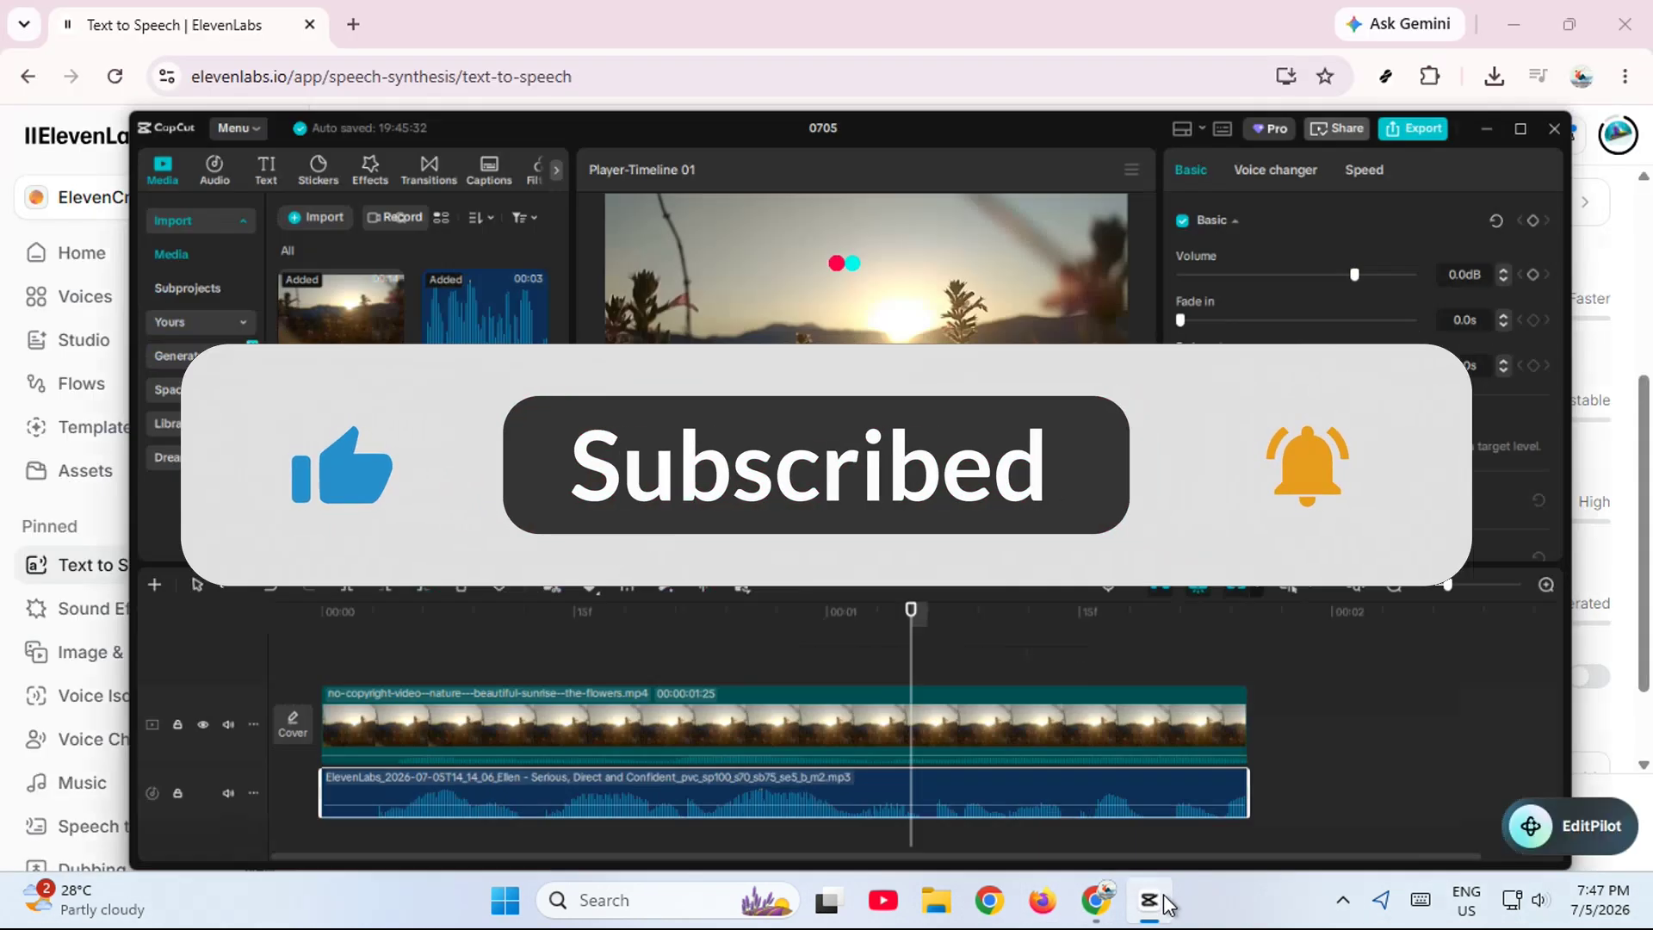
click(1157, 897)
key(F11)
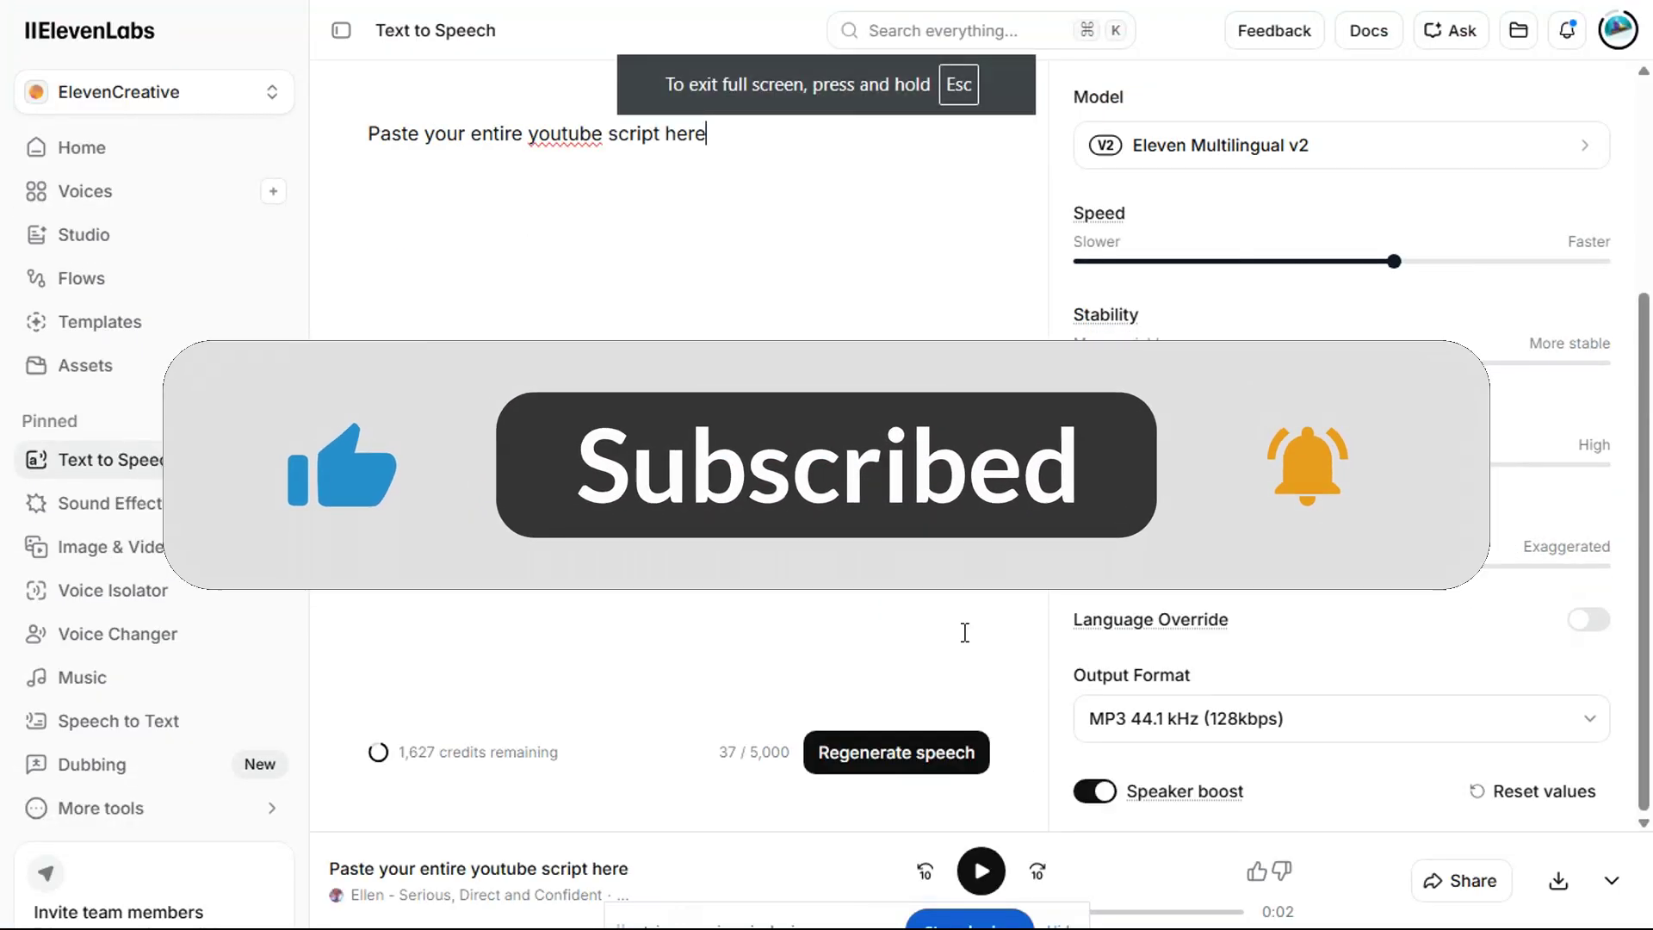